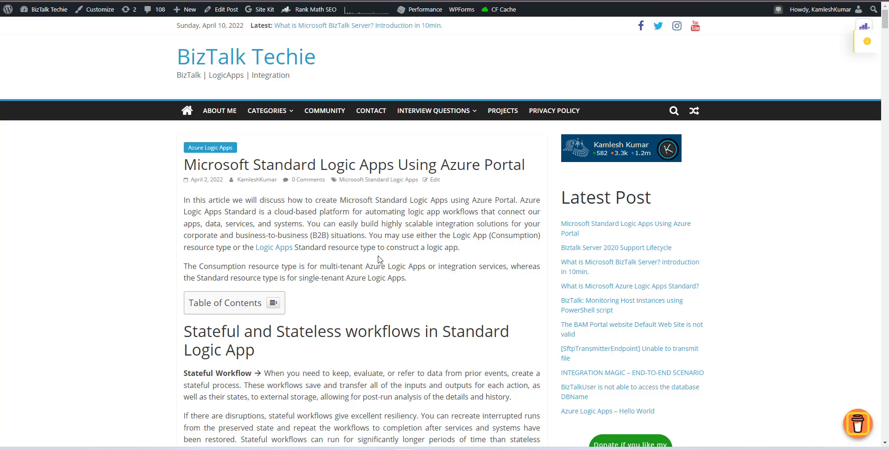
Read through the blog article on creating Microsoft Standard Logic Apps, expanding its table of contents
{"action": "scroll", "coordinate": [324, 259], "scroll_direction": "down", "scroll_amount": 3}
{"action": "left_click", "coordinate": [273, 164]}
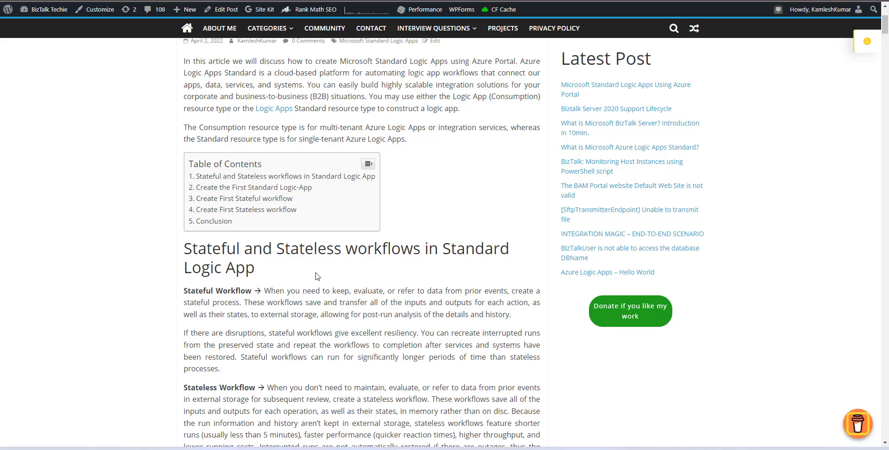
{"action": "scroll", "coordinate": [313, 323], "scroll_direction": "down", "scroll_amount": 3}
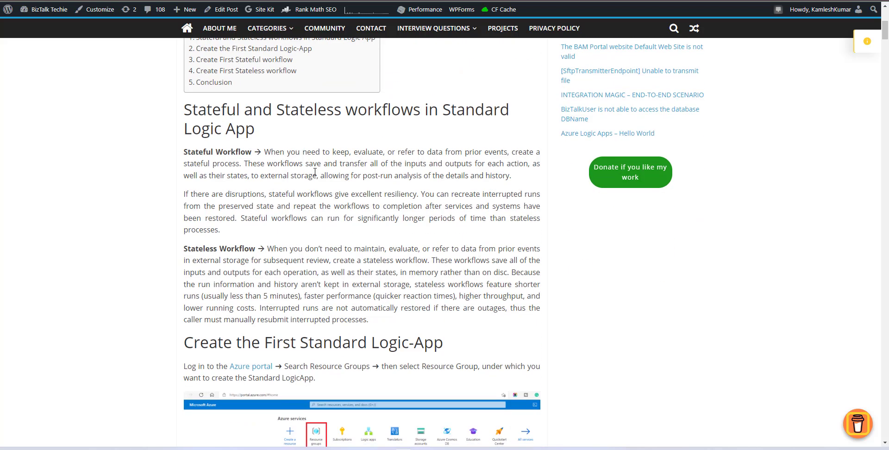
{"action": "scroll", "coordinate": [439, 198], "scroll_direction": "down", "scroll_amount": 9}
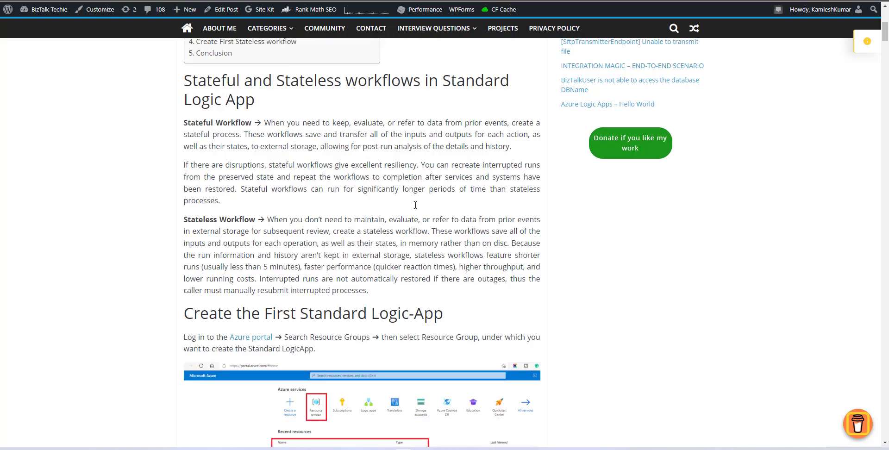
{"action": "scroll", "coordinate": [416, 208], "scroll_direction": "down", "scroll_amount": 20}
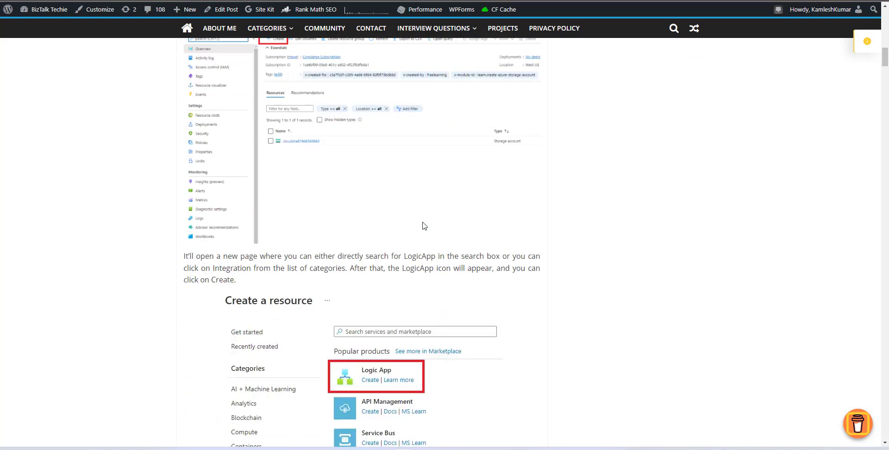
{"action": "scroll", "coordinate": [424, 226], "scroll_direction": "down", "scroll_amount": 15}
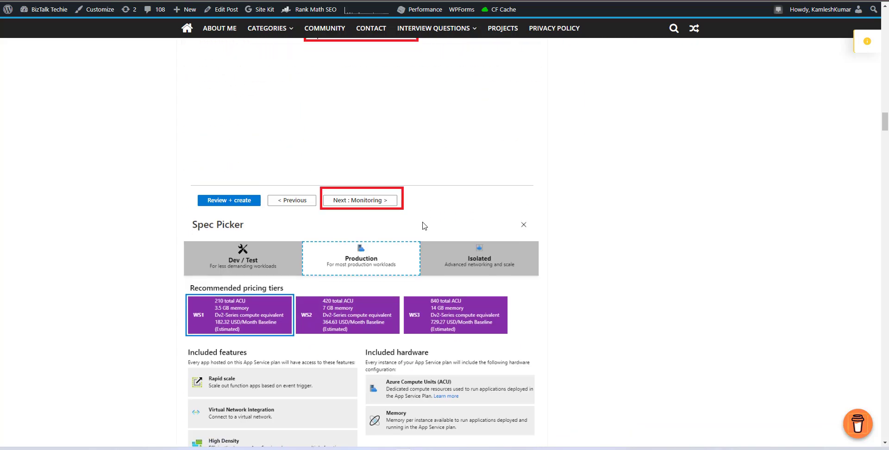
{"action": "scroll", "coordinate": [425, 225], "scroll_direction": "down", "scroll_amount": 7}
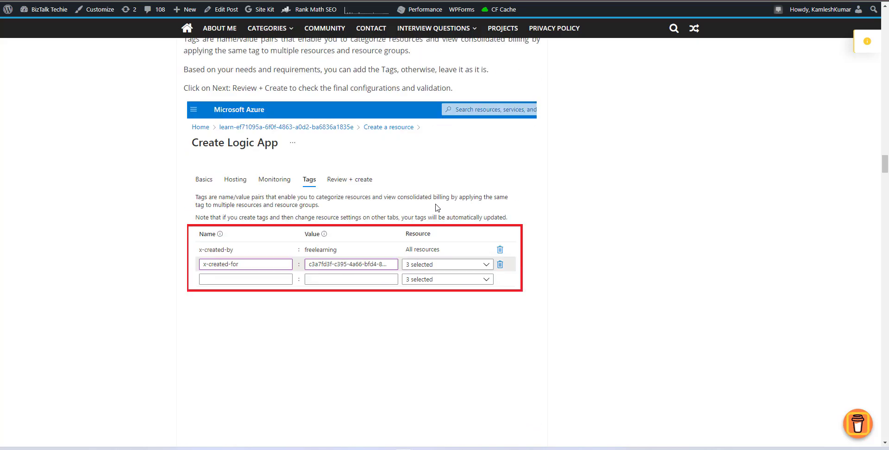
{"action": "scroll", "coordinate": [653, 269], "scroll_direction": "up", "scroll_amount": 20}
{"action": "scroll", "coordinate": [653, 268], "scroll_direction": "up", "scroll_amount": 15}
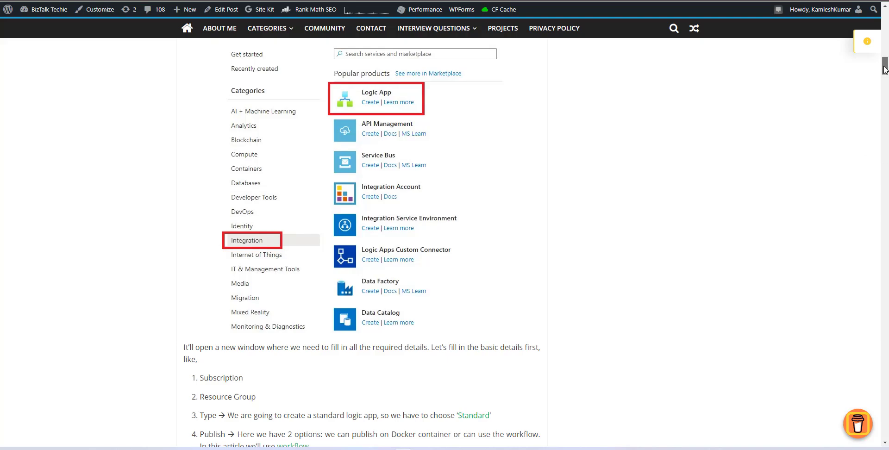
{"action": "left_click_drag", "start_coordinate": [884, 66], "coordinate": [884, 22]}
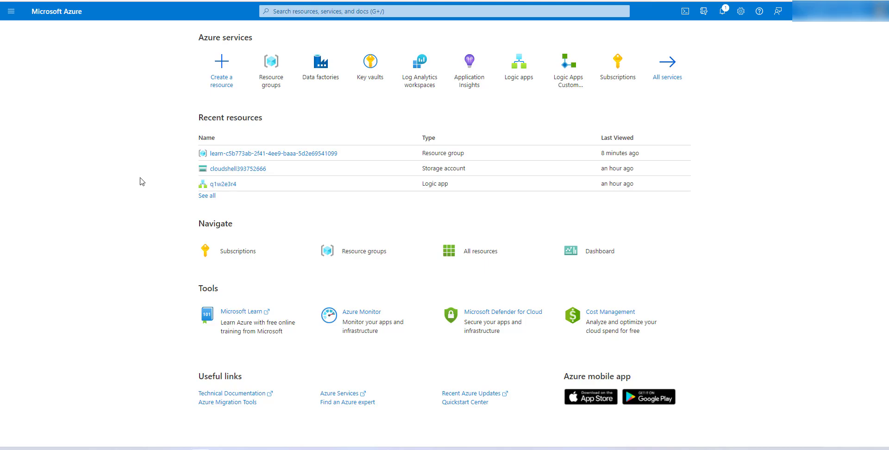
Open the sandbox resource group from Resource groups to view its resources
{"action": "left_click", "coordinate": [270, 77]}
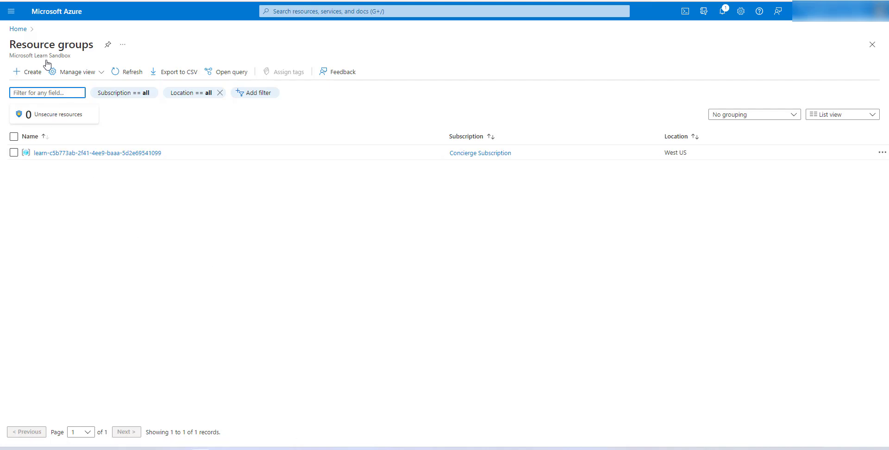
{"action": "left_click", "coordinate": [74, 154]}
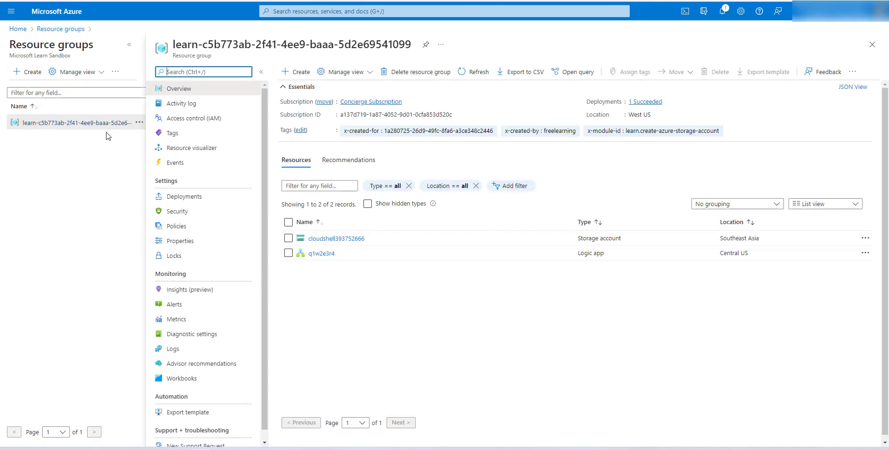
{"action": "left_click", "coordinate": [365, 306]}
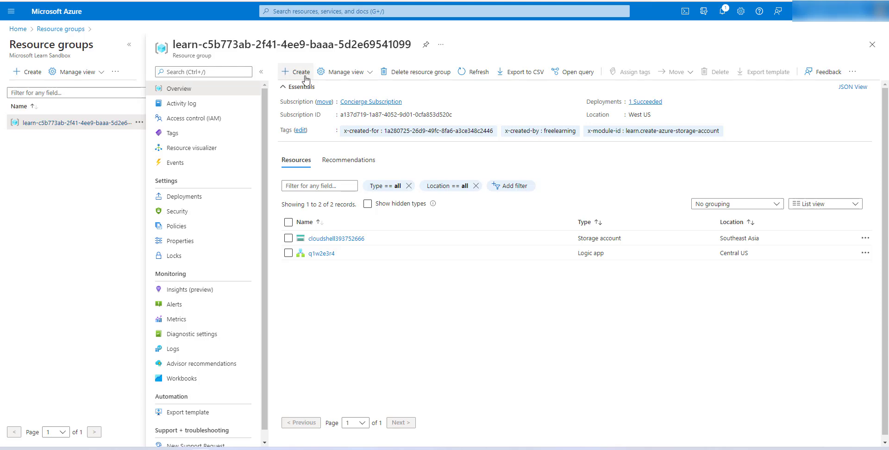
Search for logic app, open the Logic apps service and start adding a new logic app
{"action": "left_click", "coordinate": [386, 10]}
{"action": "type", "text": "logic app"}
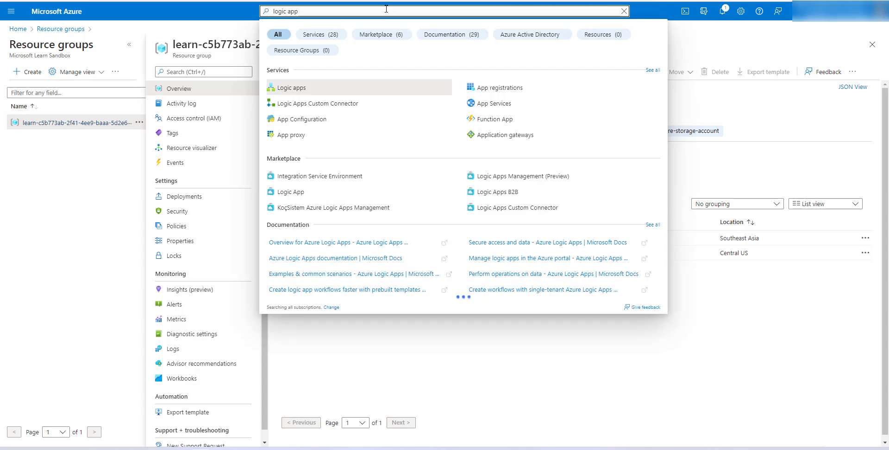
{"action": "left_click", "coordinate": [292, 89]}
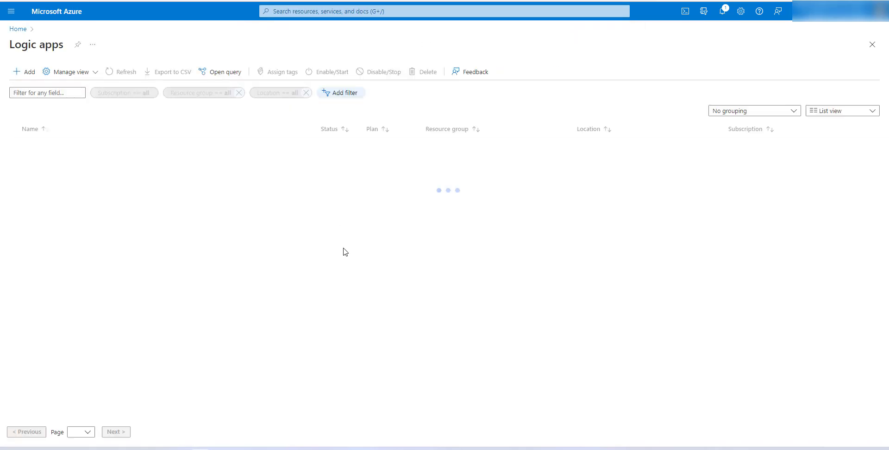
{"action": "left_click", "coordinate": [25, 76]}
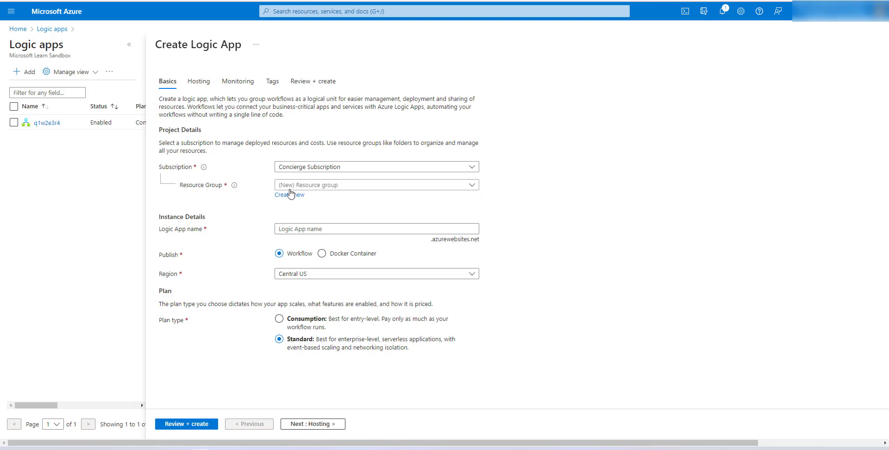
Select the sandbox resource group and name the logic app StandardLogicAppDemo7
{"action": "left_click", "coordinate": [472, 186]}
{"action": "left_click", "coordinate": [369, 215]}
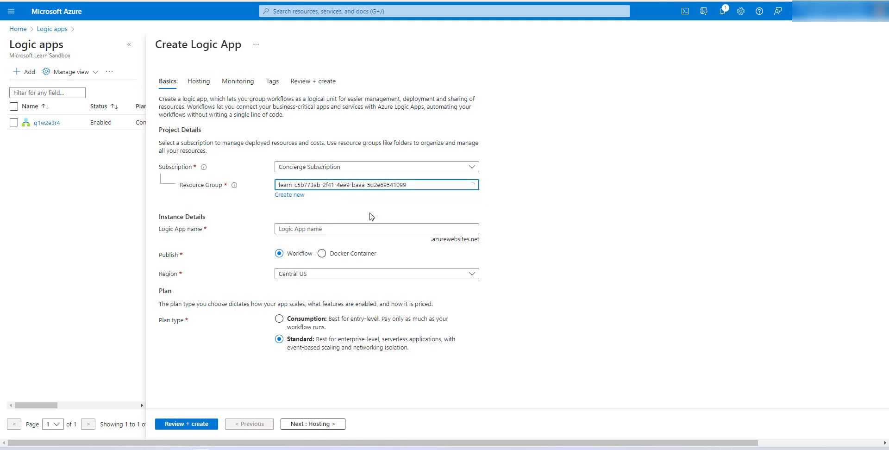
{"action": "left_click", "coordinate": [346, 229]}
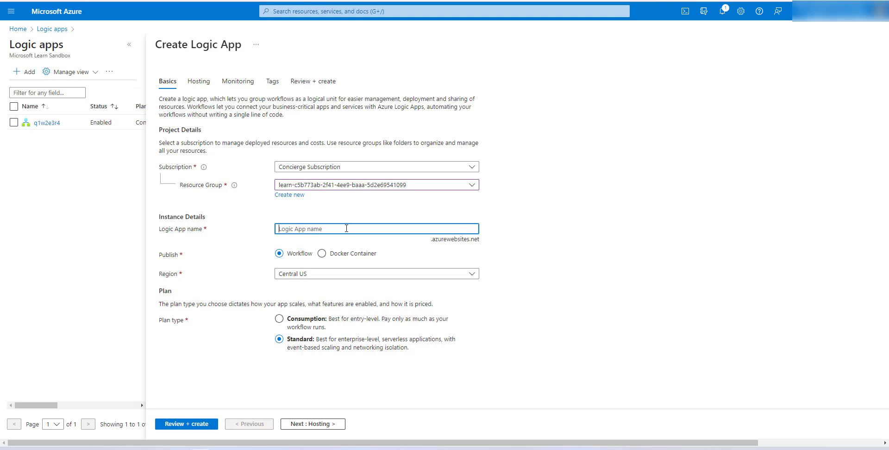
{"action": "type", "text": "StandardDemo"}
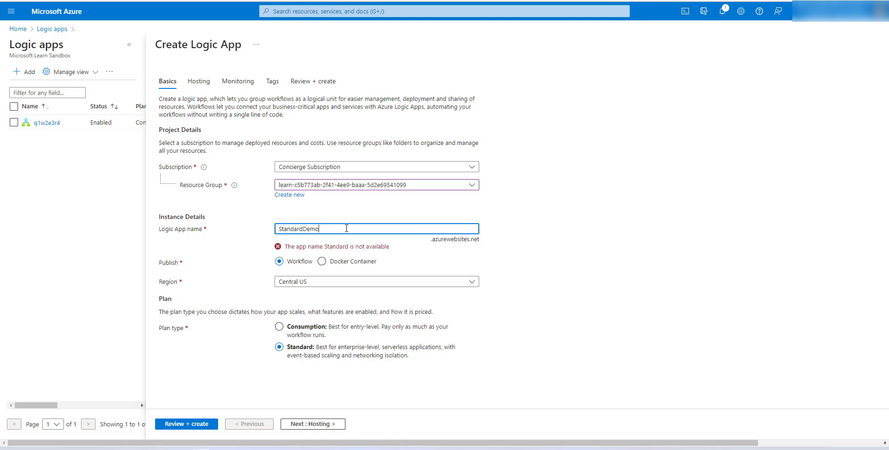
{"action": "key", "text": "BackSpace"}
{"action": "key", "text": "BackSpace"}
{"action": "key", "text": "BackSpace"}
{"action": "key", "text": "BackSpace"}
{"action": "type", "text": "LogicAppDemo"}
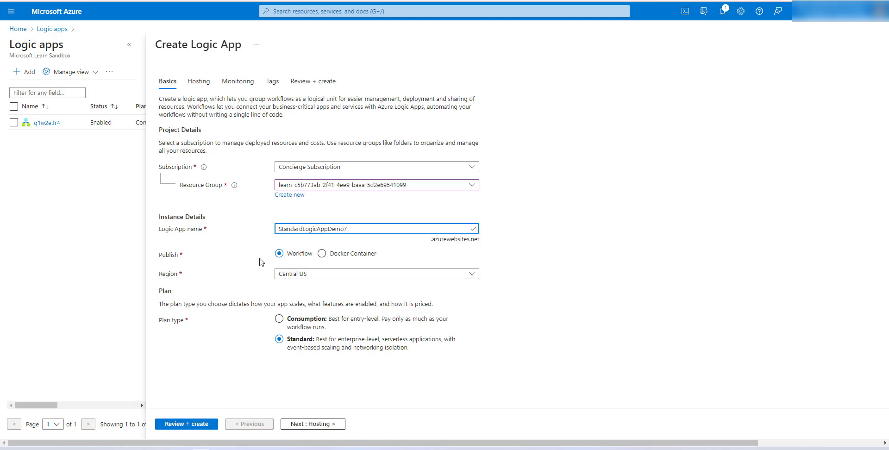
{"action": "double_click", "coordinate": [174, 255]}
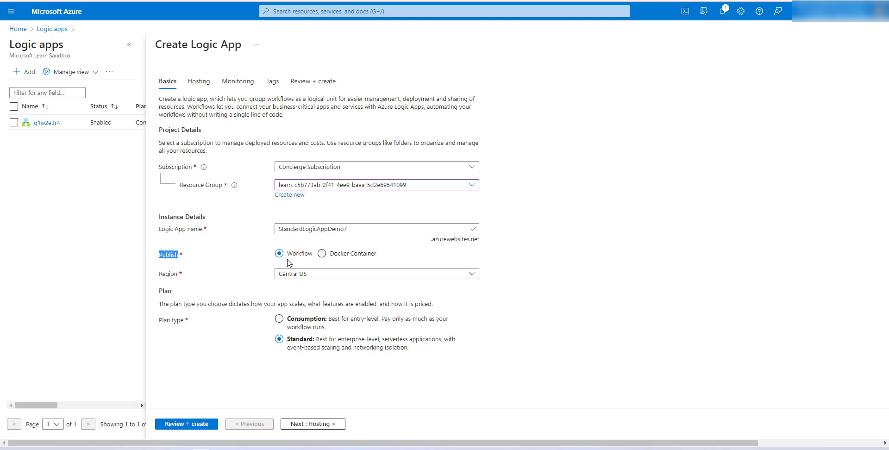
{"action": "left_click", "coordinate": [532, 312]}
{"action": "left_click", "coordinate": [326, 327]}
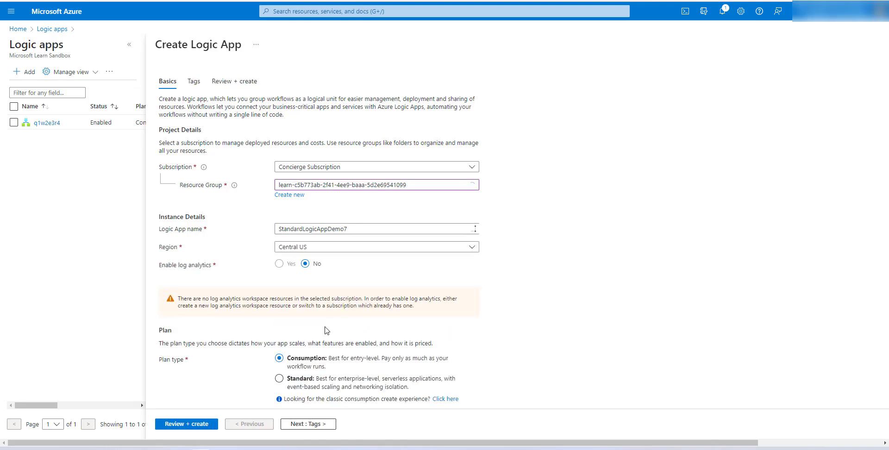
{"action": "scroll", "coordinate": [338, 335], "scroll_direction": "down", "scroll_amount": 1}
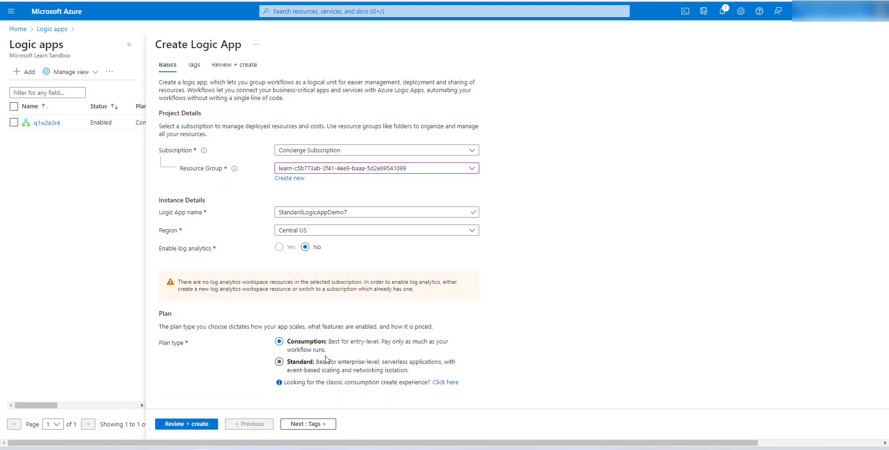
{"action": "left_click", "coordinate": [290, 368]}
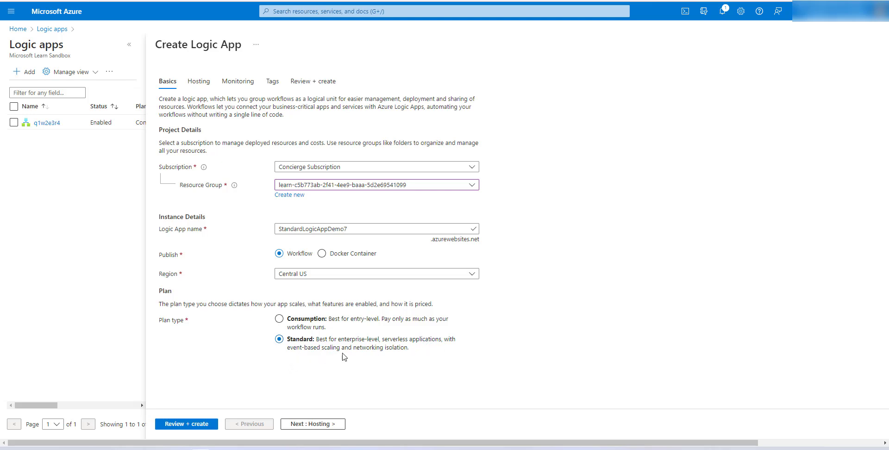
Continue from the Basics settings to the Hosting tab
{"action": "double_click", "coordinate": [396, 348]}
{"action": "left_click", "coordinate": [383, 369]}
{"action": "left_click", "coordinate": [337, 424]}
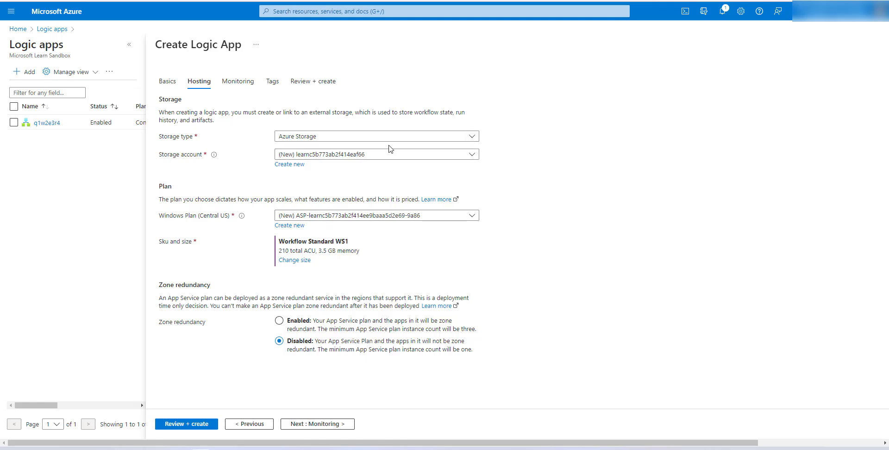
Select the new storage account and the new Windows App Service plan
{"action": "left_click", "coordinate": [471, 155]}
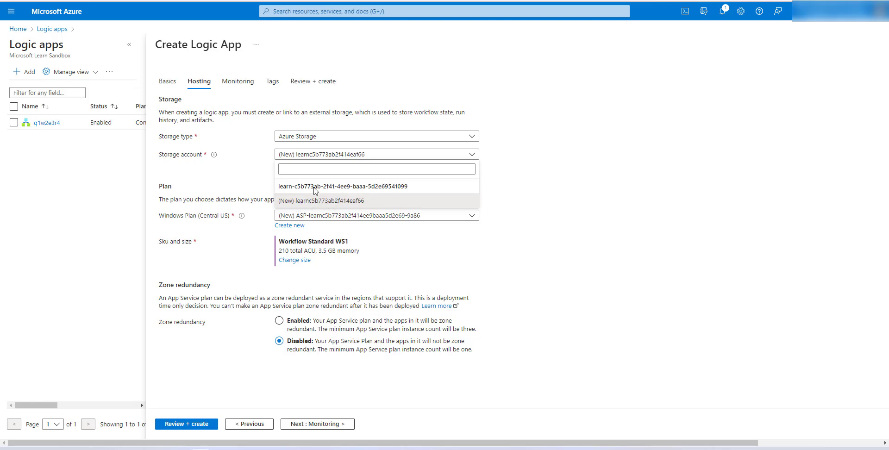
{"action": "left_click", "coordinate": [337, 201]}
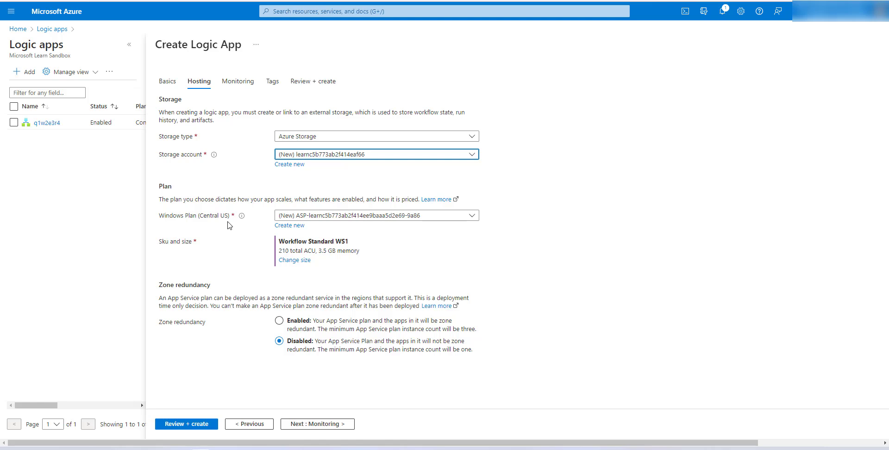
{"action": "left_click", "coordinate": [432, 217]}
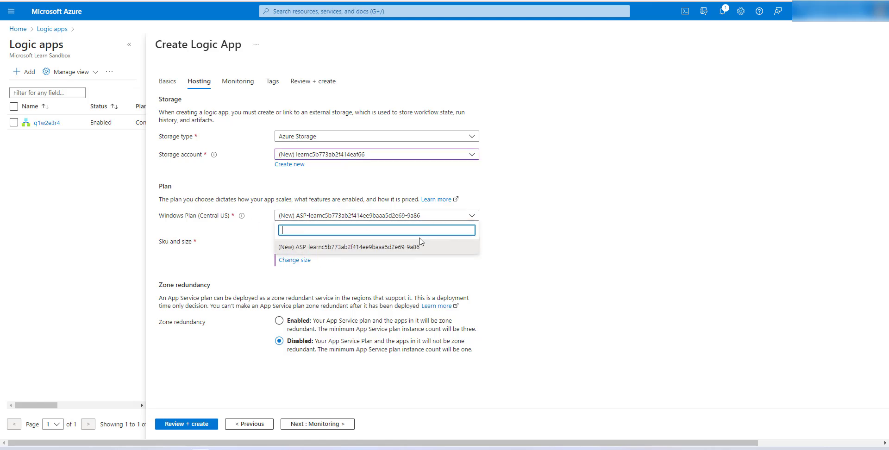
{"action": "left_click", "coordinate": [358, 248]}
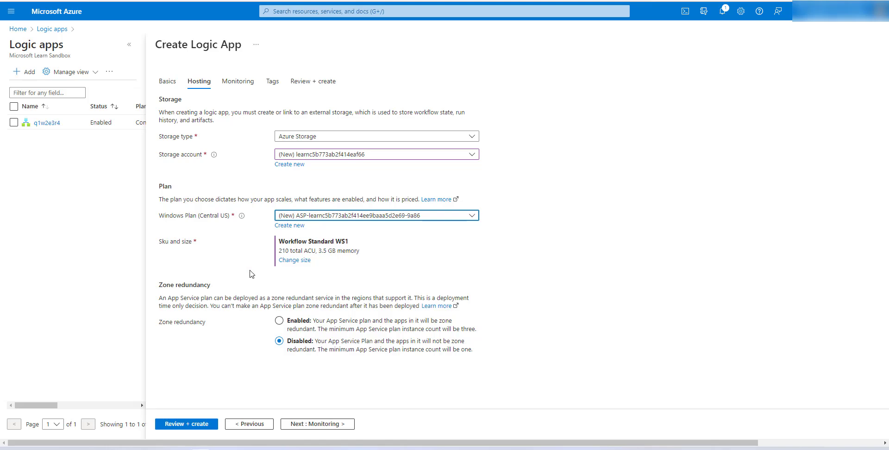
Change the plan size to the Production WS1 pricing tier and apply it
{"action": "left_click", "coordinate": [294, 260]}
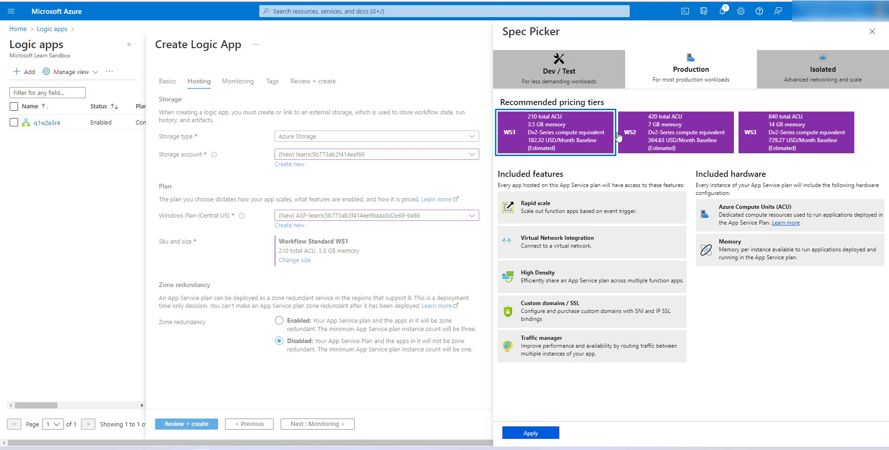
{"action": "left_click", "coordinate": [667, 78]}
{"action": "left_click", "coordinate": [512, 402]}
{"action": "left_click", "coordinate": [555, 146]}
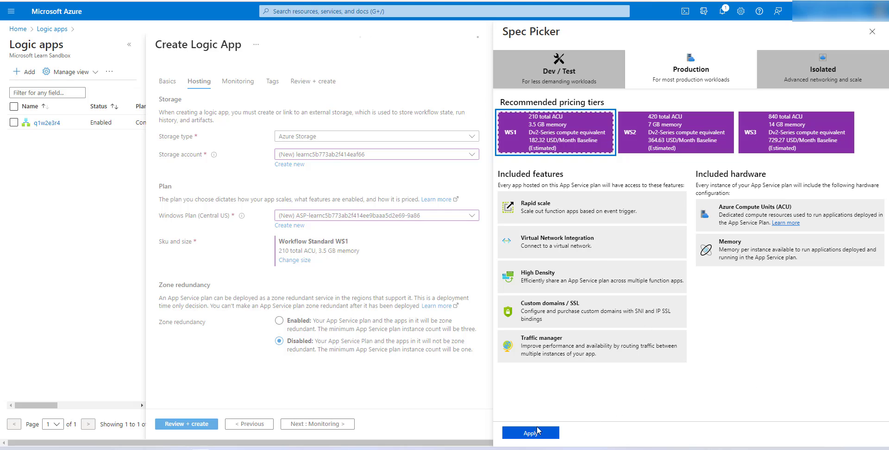
{"action": "left_click", "coordinate": [537, 431]}
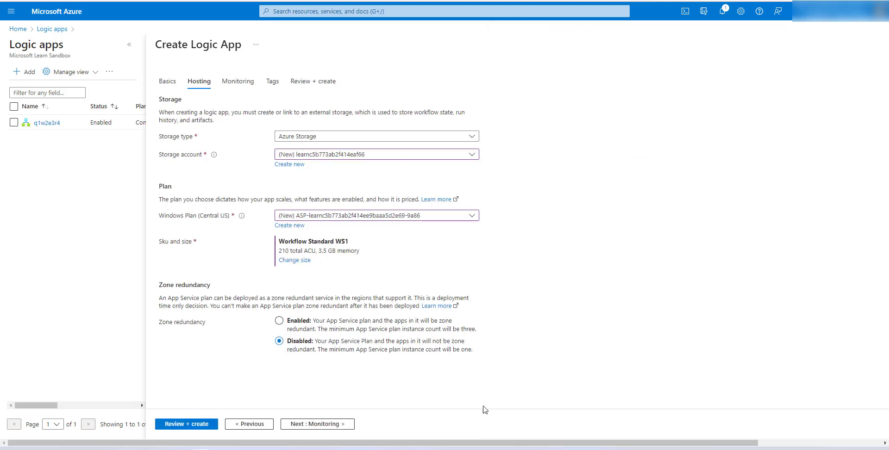
Continue from the zone redundancy settings to the Monitoring tab
{"action": "left_click_drag", "start_coordinate": [170, 286], "coordinate": [217, 288]}
{"action": "left_click", "coordinate": [178, 292]}
{"action": "left_click", "coordinate": [316, 425]}
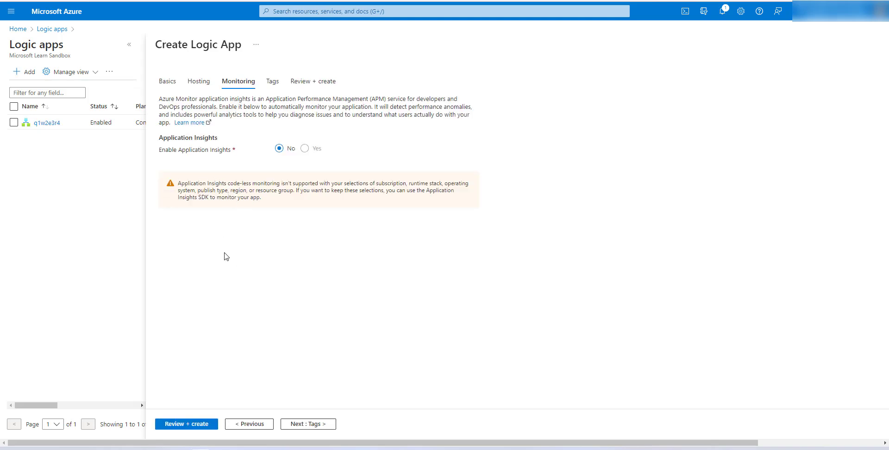
Continue from the Application Insights setting to the Tags tab
{"action": "left_click_drag", "start_coordinate": [178, 150], "coordinate": [220, 153]}
{"action": "left_click", "coordinate": [278, 199]}
{"action": "left_click", "coordinate": [309, 423]}
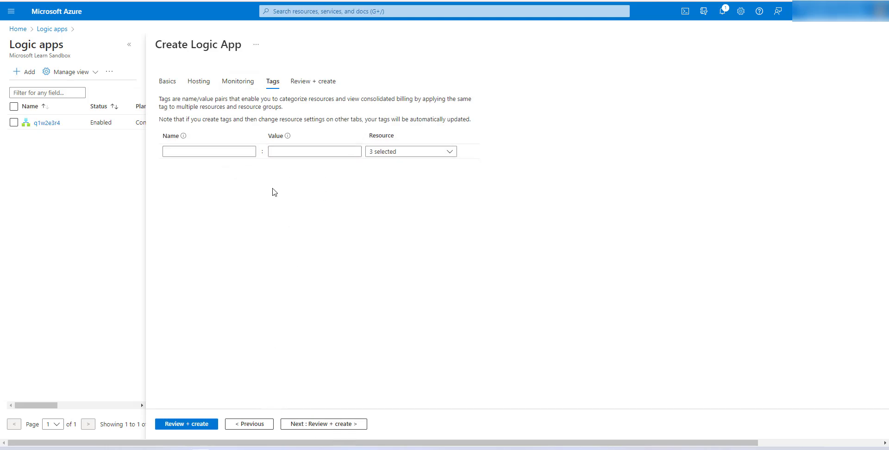
Open Review + create and review the logic app's configuration summary
{"action": "left_click", "coordinate": [330, 423]}
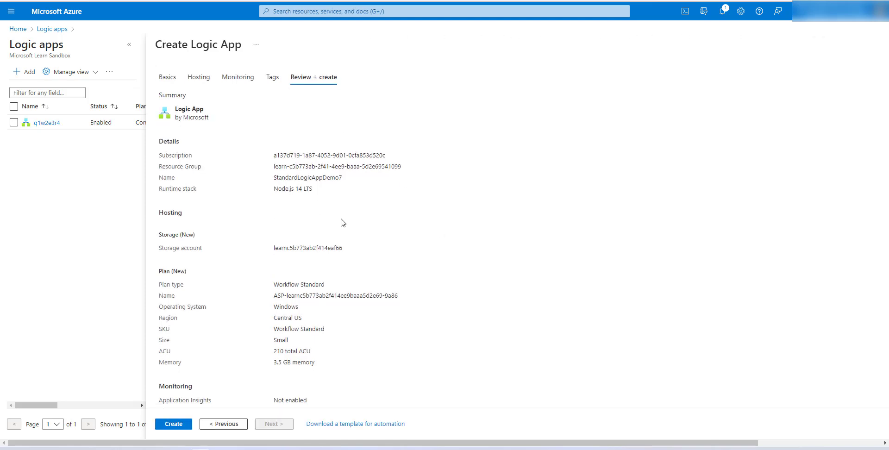
{"action": "scroll", "coordinate": [344, 223], "scroll_direction": "down", "scroll_amount": 1}
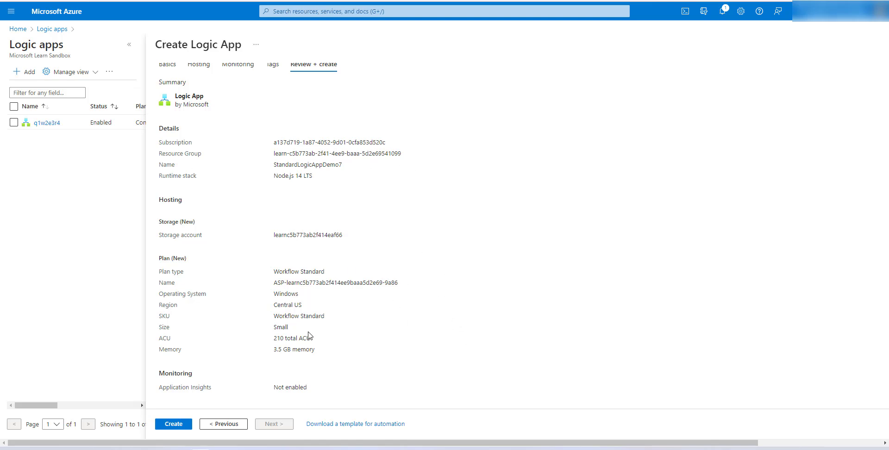
{"action": "scroll", "coordinate": [282, 403], "scroll_direction": "up", "scroll_amount": 1}
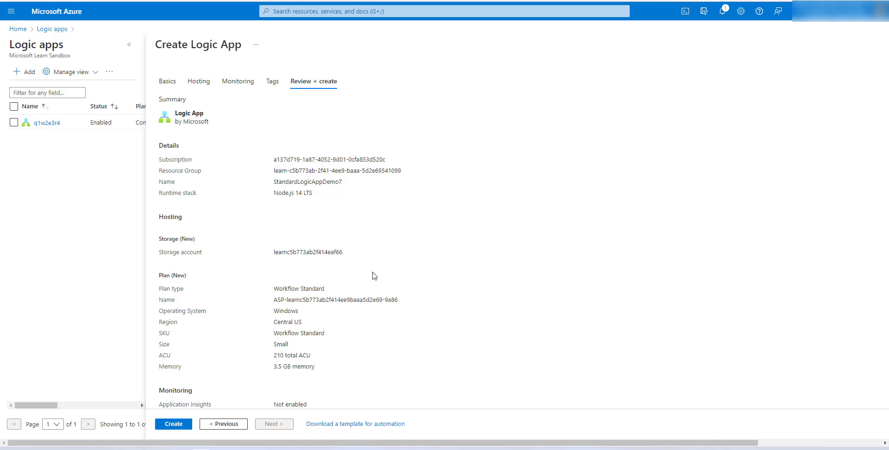
Download the logic app's deployment template for automation as a zip file, then close the template page
{"action": "scroll", "coordinate": [307, 299], "scroll_direction": "down", "scroll_amount": 1}
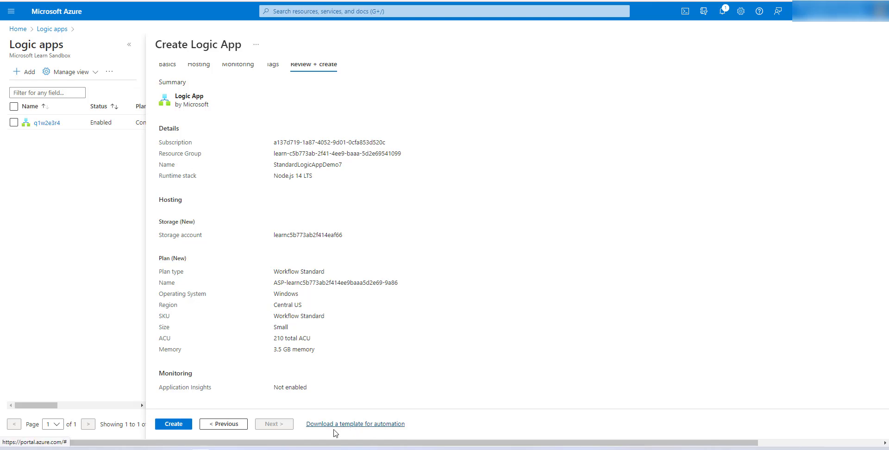
{"action": "left_click", "coordinate": [366, 423]}
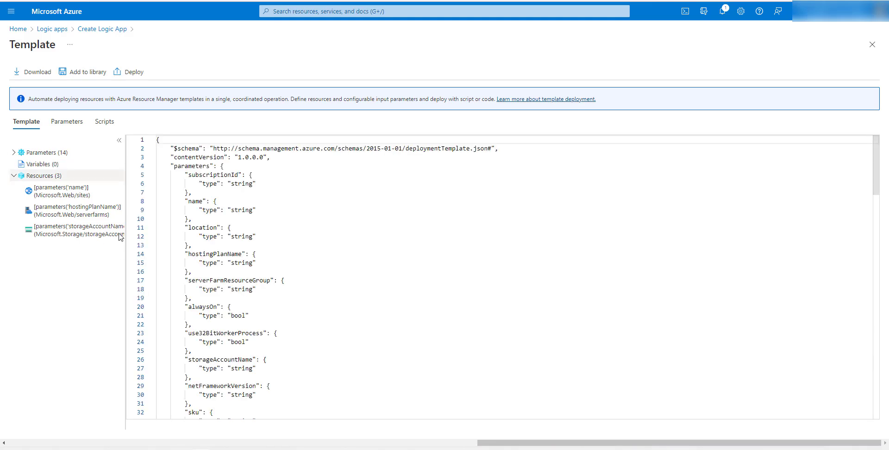
{"action": "left_click", "coordinate": [32, 71]}
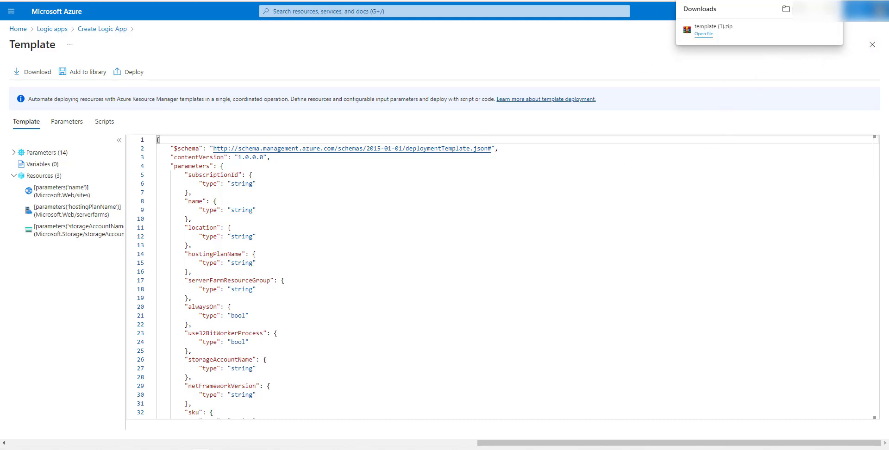
{"action": "left_click", "coordinate": [872, 44]}
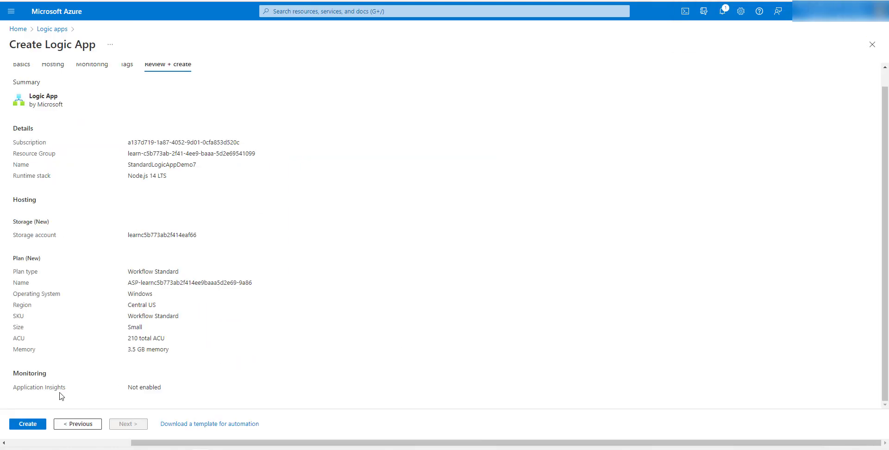
Create the logic app and open the newly deployed resource
{"action": "left_click", "coordinate": [27, 423]}
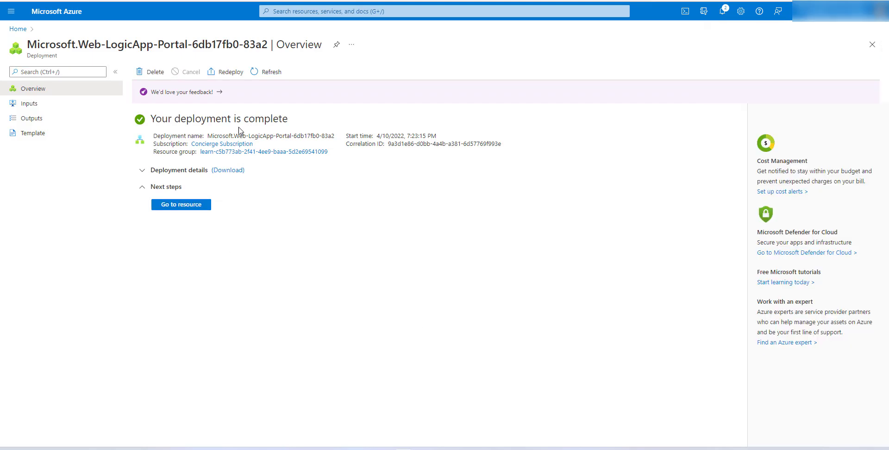
{"action": "left_click", "coordinate": [187, 212]}
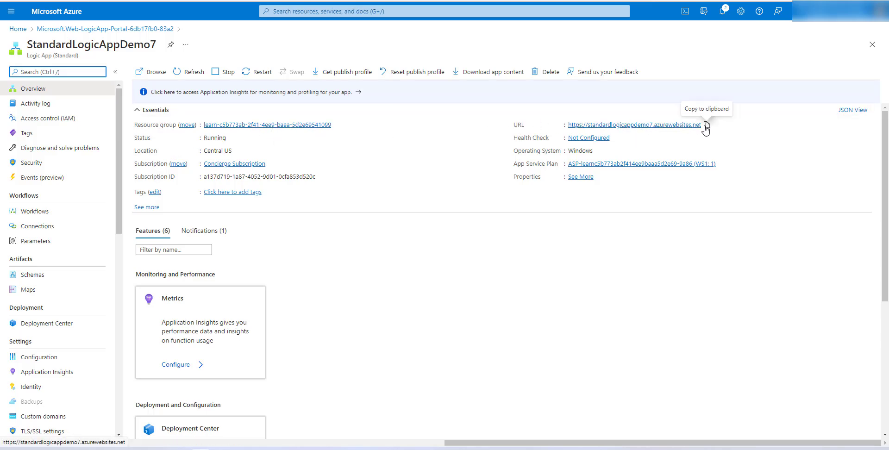
Copy the app's URL and open it in a new browser tab, then return to the portal
{"action": "left_click", "coordinate": [706, 125]}
{"action": "key", "text": "ctrl+t"}
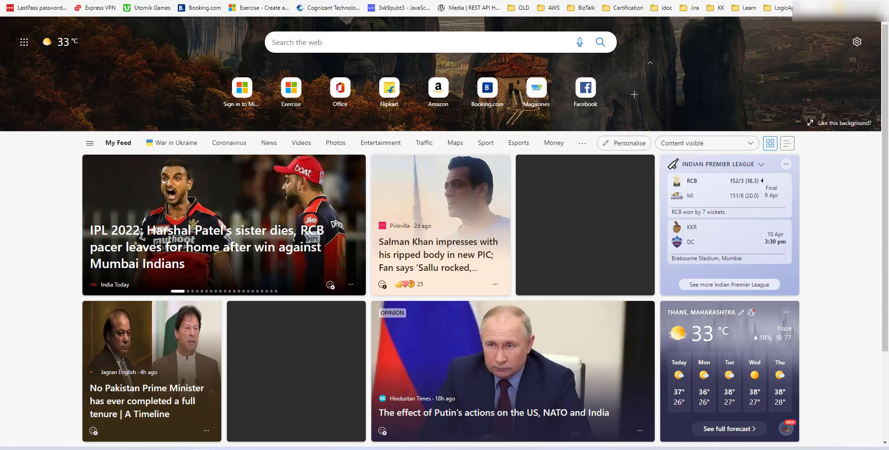
{"action": "right_click", "coordinate": [253, 1]}
{"action": "left_click", "coordinate": [279, 96]}
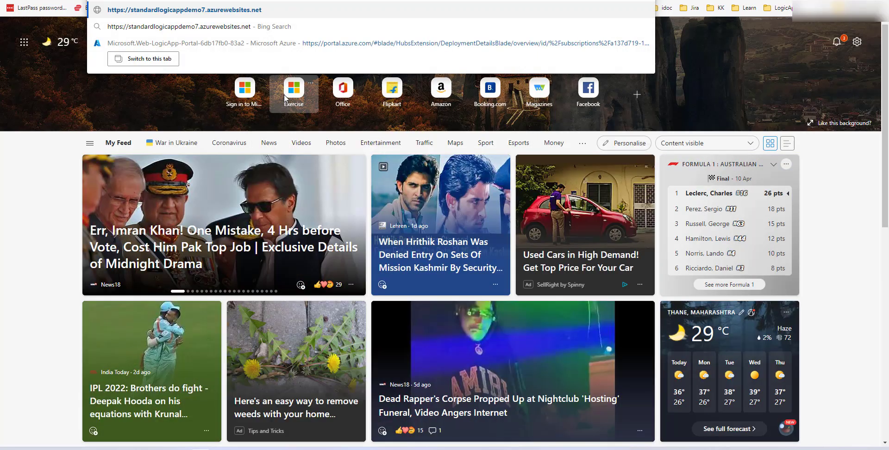
{"action": "key", "text": "Return"}
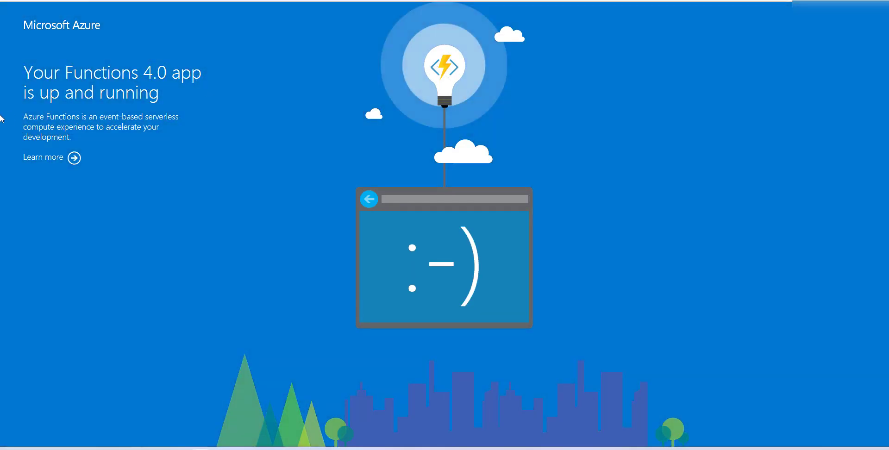
{"action": "left_click", "coordinate": [158, 1]}
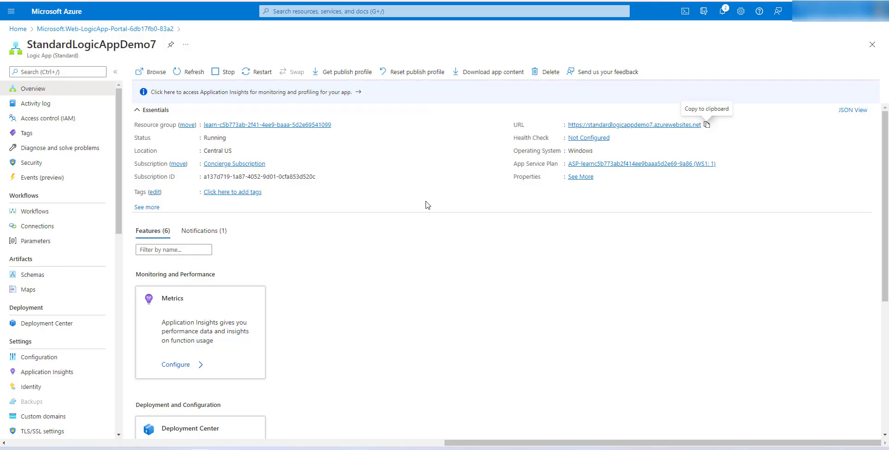
Review the app's Essentials details and browse to the running app site before returning to the overview
{"action": "double_click", "coordinate": [215, 137]}
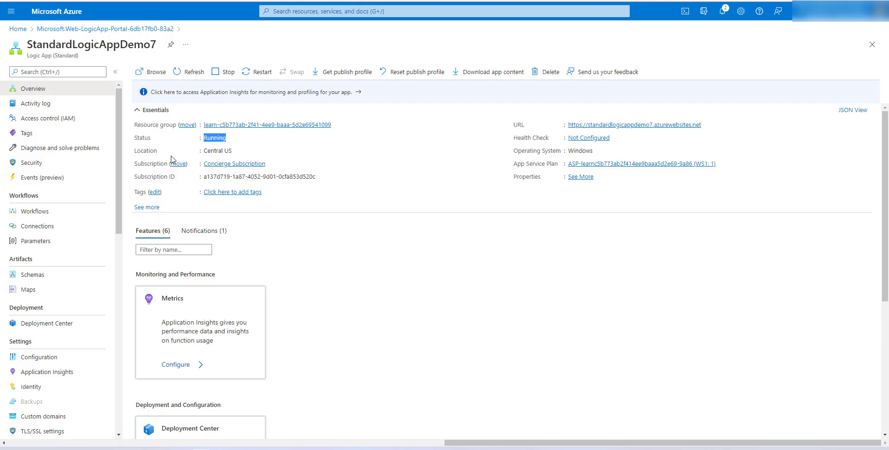
{"action": "triple_click", "coordinate": [211, 152]}
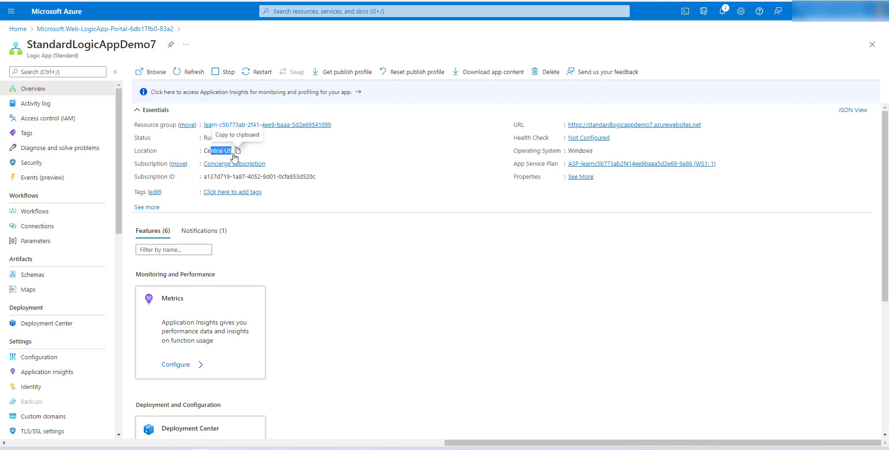
{"action": "left_click", "coordinate": [555, 289]}
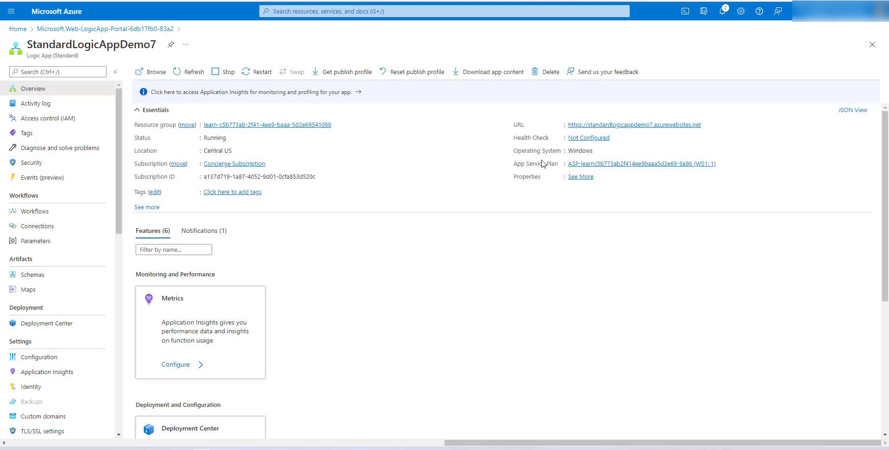
{"action": "double_click", "coordinate": [578, 151]}
{"action": "left_click", "coordinate": [368, 243]}
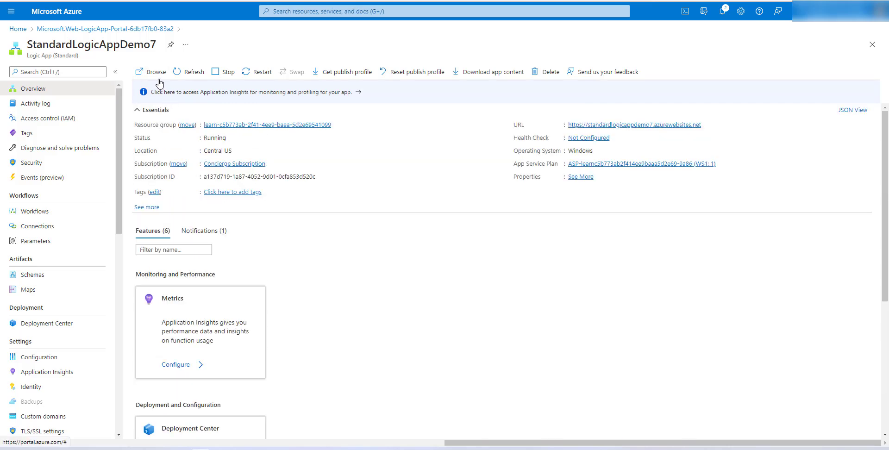
{"action": "left_click", "coordinate": [146, 73]}
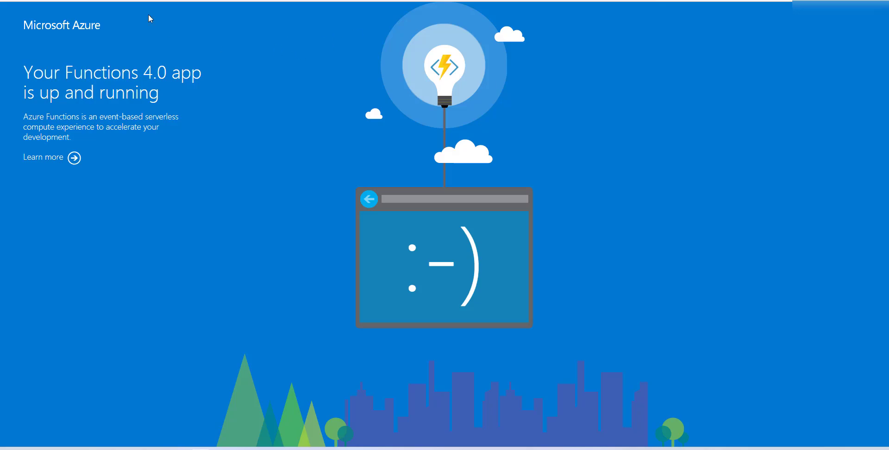
{"action": "left_click", "coordinate": [69, 0]}
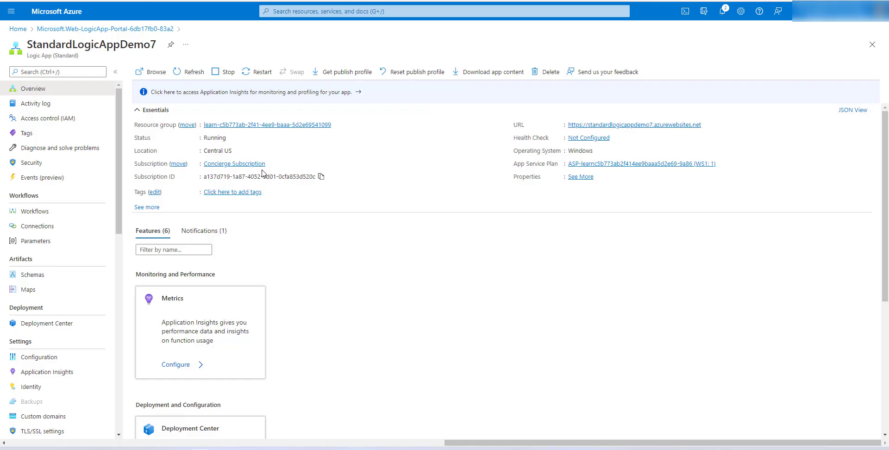
{"action": "left_click", "coordinate": [187, 75]}
Examine the Availability and Performance diagnostics, including HTTP 4xx errors and memory analysis, under Diagnose and solve problems
{"action": "left_click", "coordinate": [58, 149]}
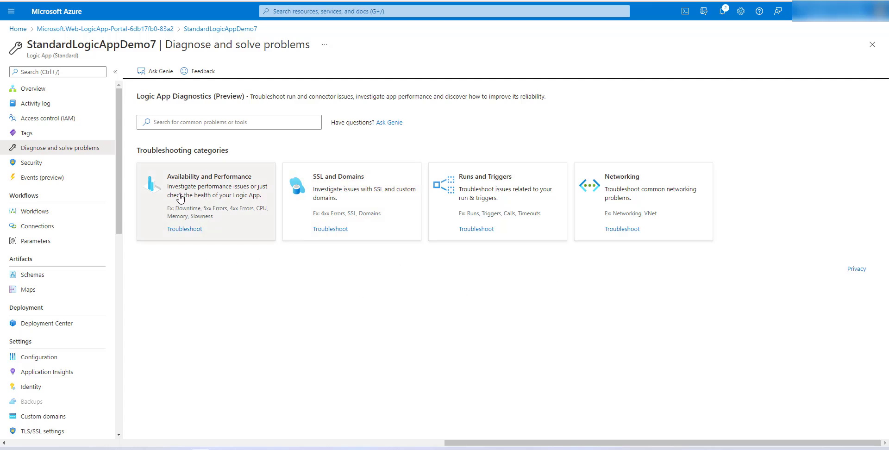
{"action": "left_click", "coordinate": [222, 200]}
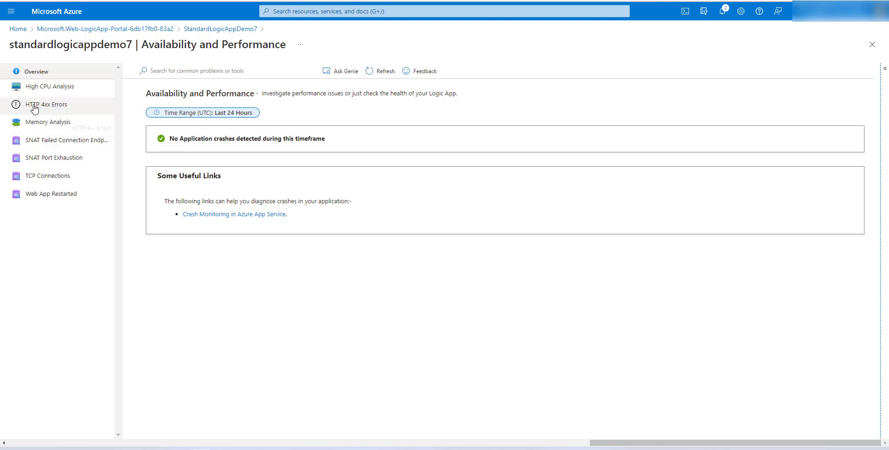
{"action": "left_click", "coordinate": [52, 109]}
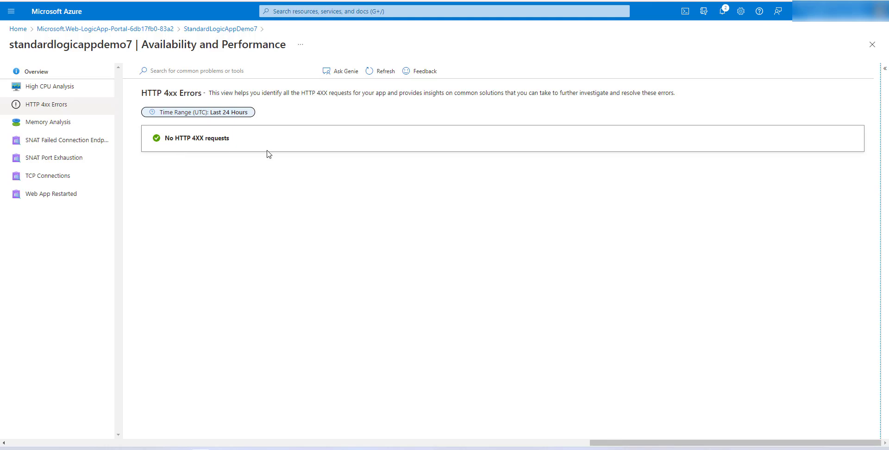
{"action": "left_click", "coordinate": [46, 122]}
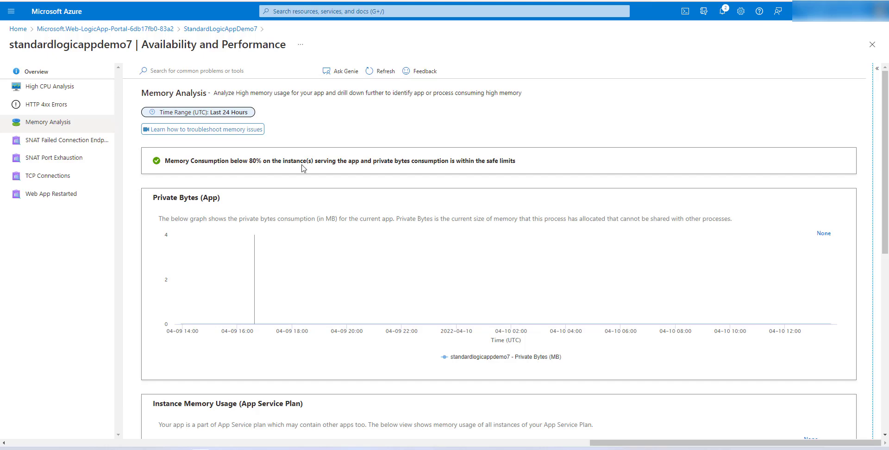
{"action": "scroll", "coordinate": [515, 230], "scroll_direction": "down", "scroll_amount": 7}
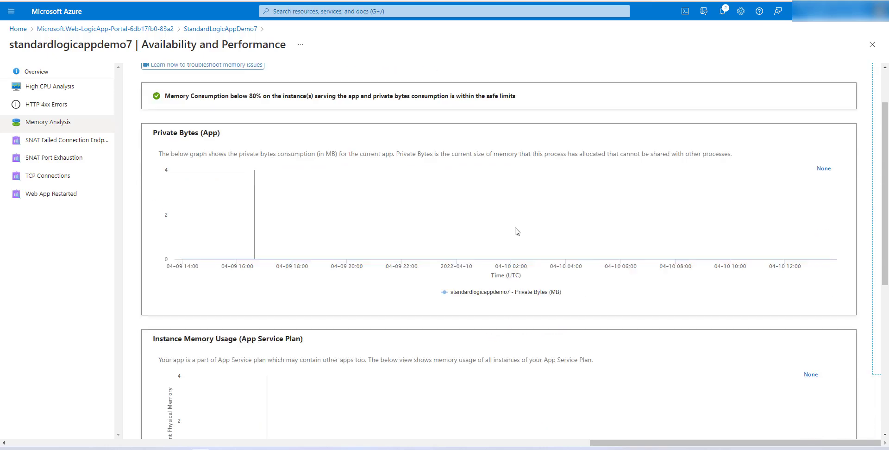
{"action": "scroll", "coordinate": [514, 278], "scroll_direction": "up", "scroll_amount": 7}
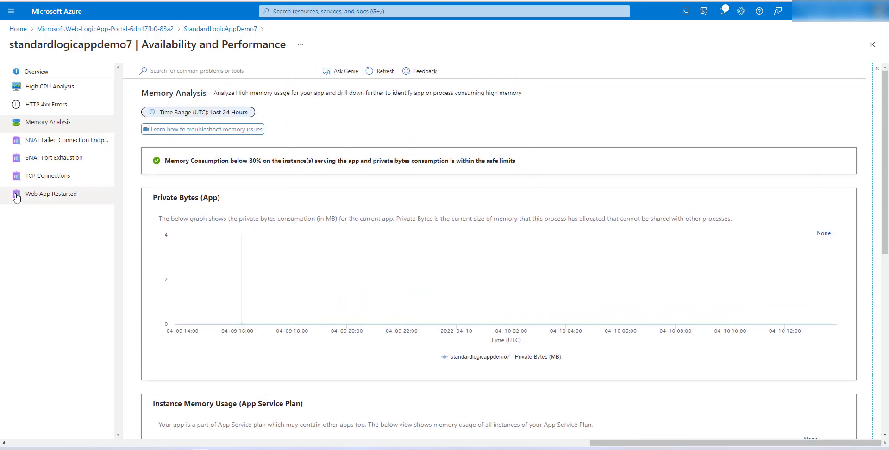
{"action": "left_click", "coordinate": [212, 29]}
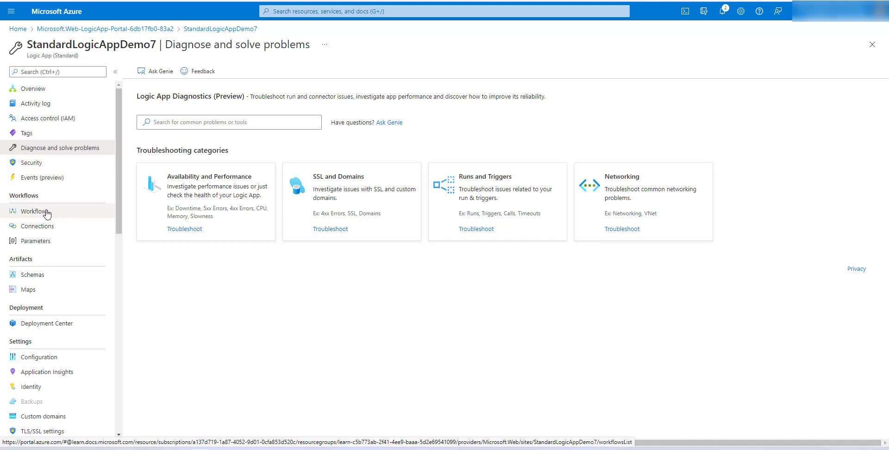
{"action": "left_click", "coordinate": [64, 215]}
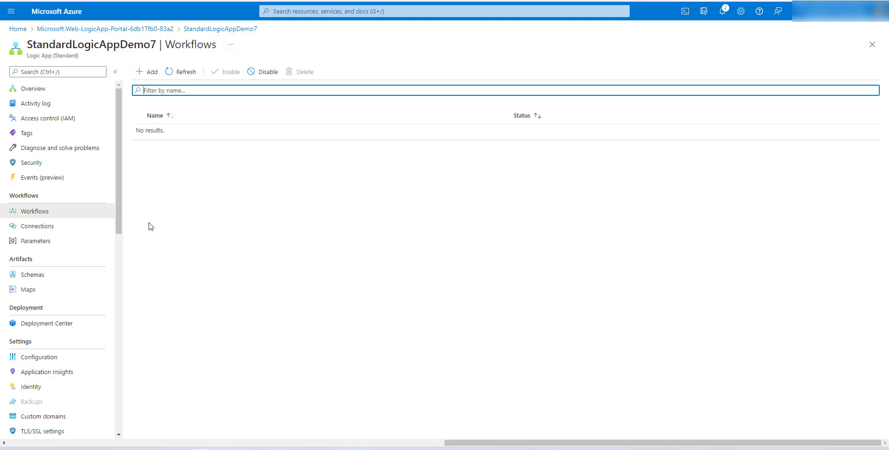
{"action": "left_click", "coordinate": [149, 73]}
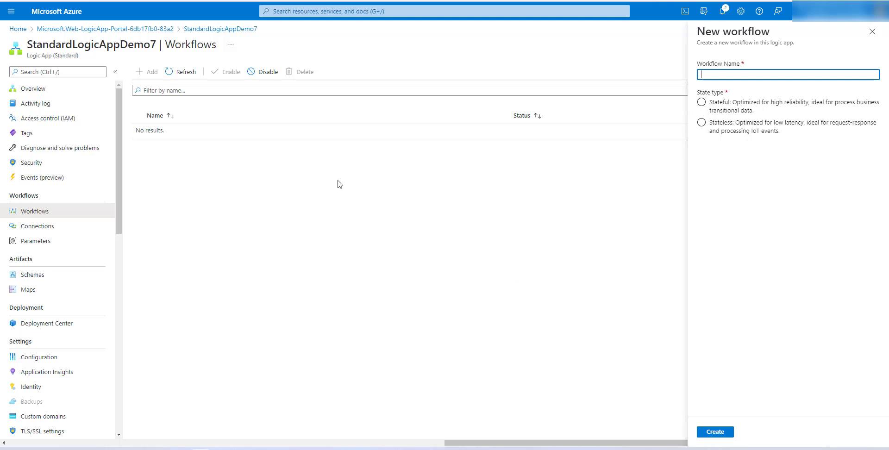
{"action": "left_click", "coordinate": [740, 126]}
{"action": "left_click", "coordinate": [874, 33]}
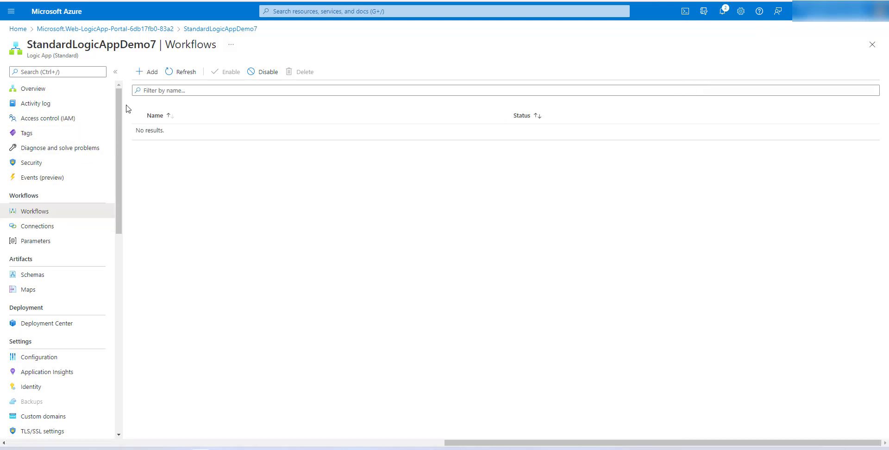
Browse the app's Connections, including the JSON view, then its Parameters, Schemas and Maps pages
{"action": "left_click", "coordinate": [65, 230]}
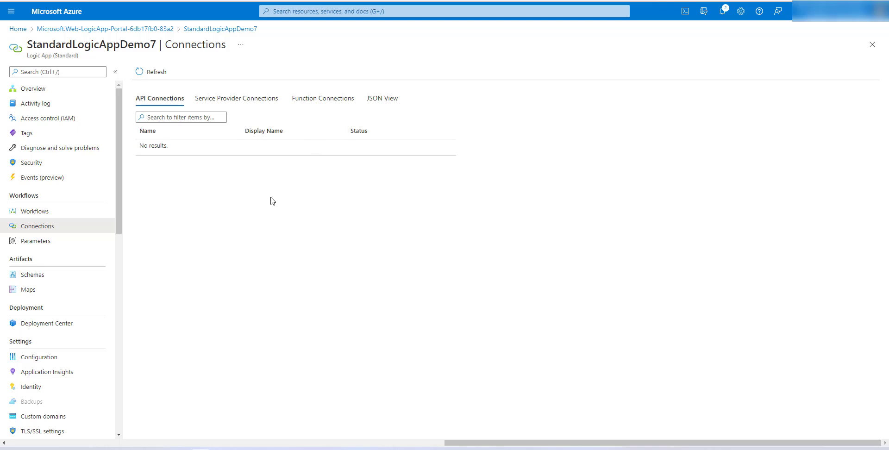
{"action": "left_click", "coordinate": [382, 102]}
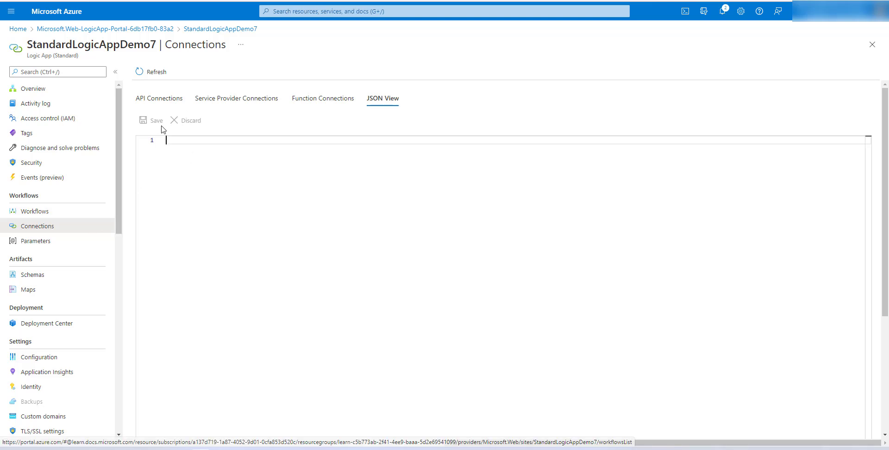
{"action": "left_click", "coordinate": [59, 244]}
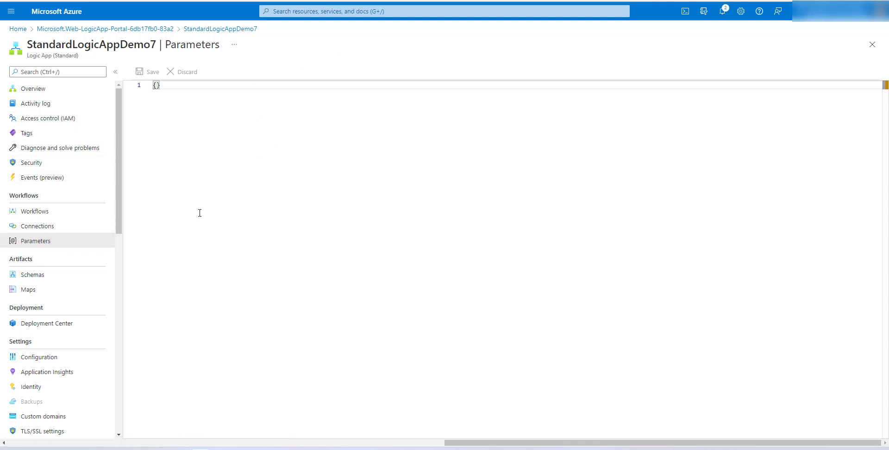
{"action": "left_click", "coordinate": [52, 277]}
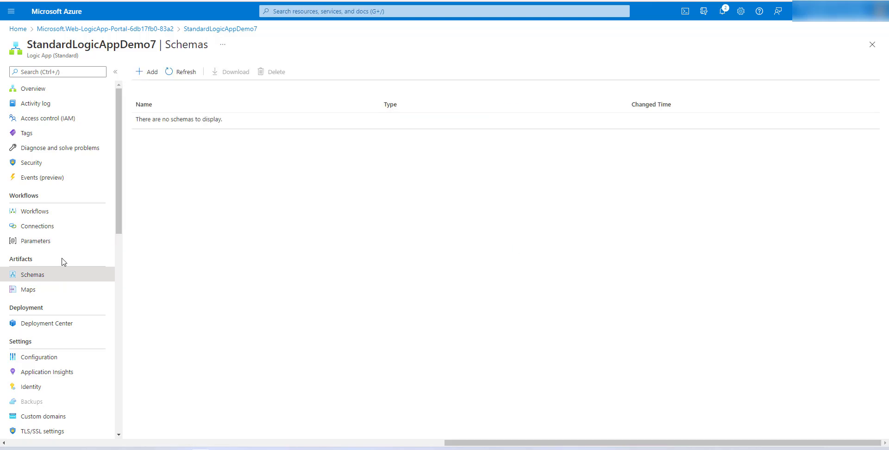
{"action": "left_click", "coordinate": [64, 295]}
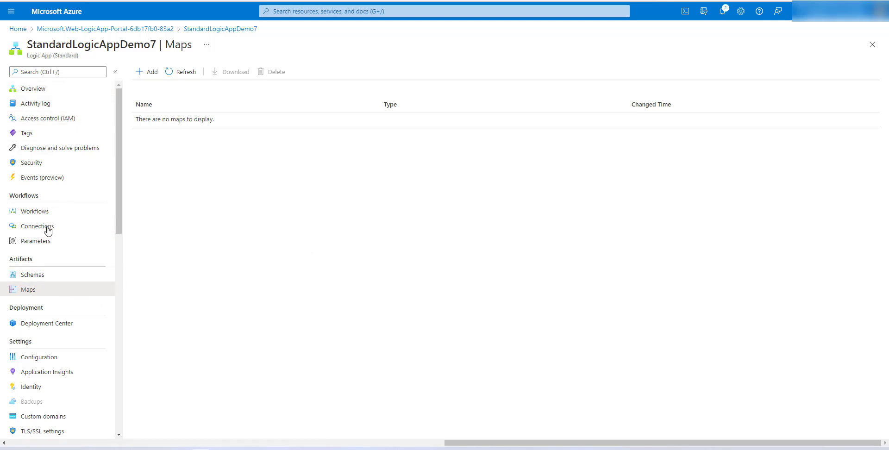
Inspect the Deployment Center settings and logs, then open the Configuration application settings
{"action": "scroll", "coordinate": [64, 204], "scroll_direction": "down", "scroll_amount": 3}
{"action": "left_click", "coordinate": [46, 162]}
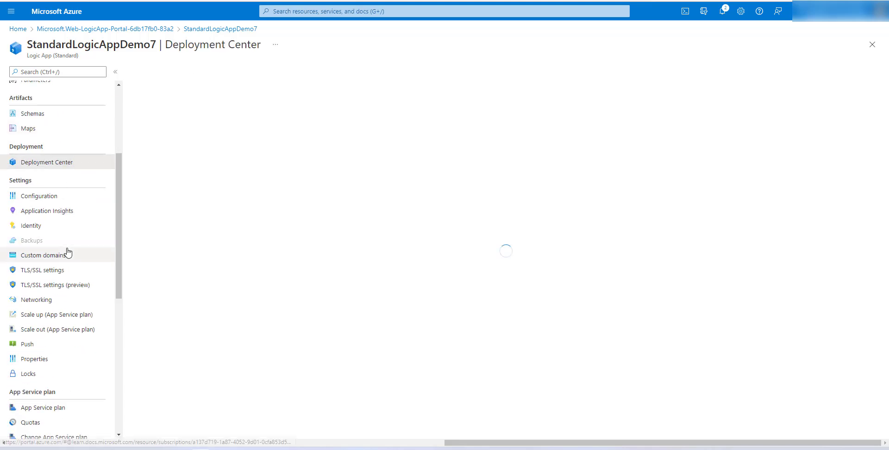
{"action": "scroll", "coordinate": [68, 253], "scroll_direction": "up", "scroll_amount": 2}
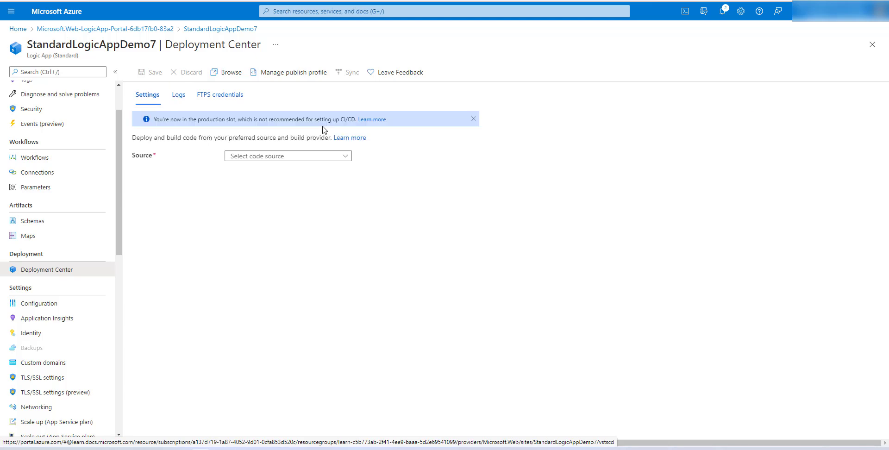
{"action": "left_click", "coordinate": [185, 103]}
{"action": "left_click", "coordinate": [185, 101]}
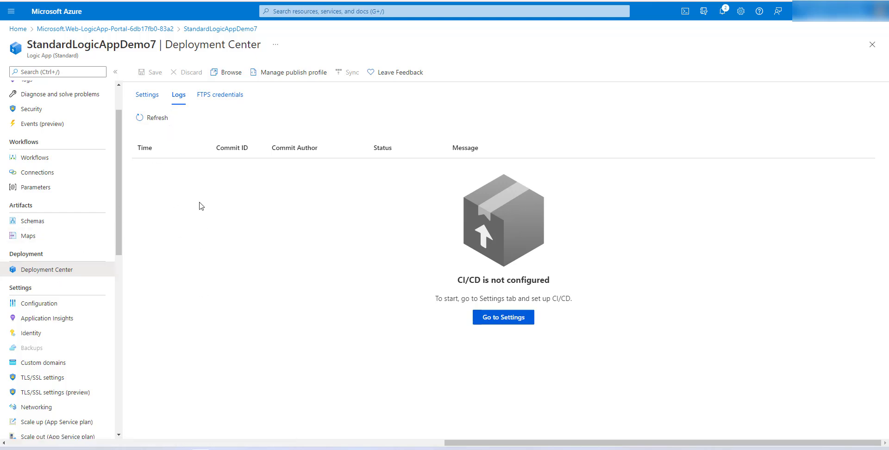
{"action": "left_click", "coordinate": [147, 94]}
{"action": "scroll", "coordinate": [55, 295], "scroll_direction": "down", "scroll_amount": 1}
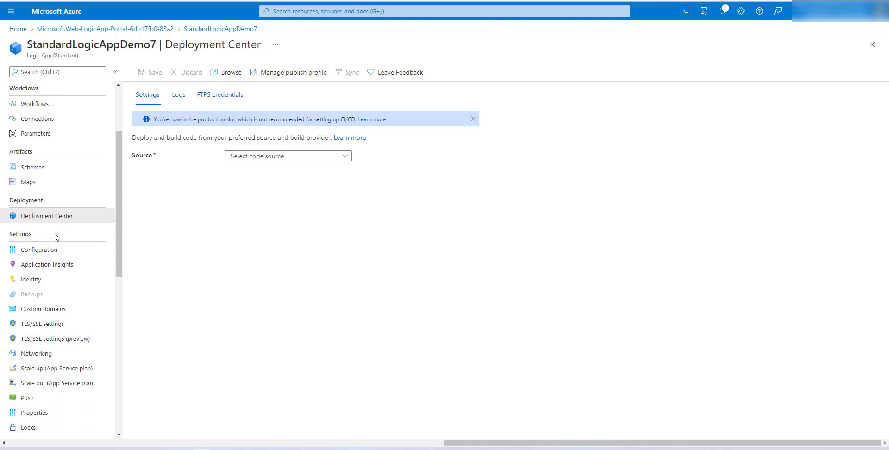
{"action": "left_click", "coordinate": [57, 250]}
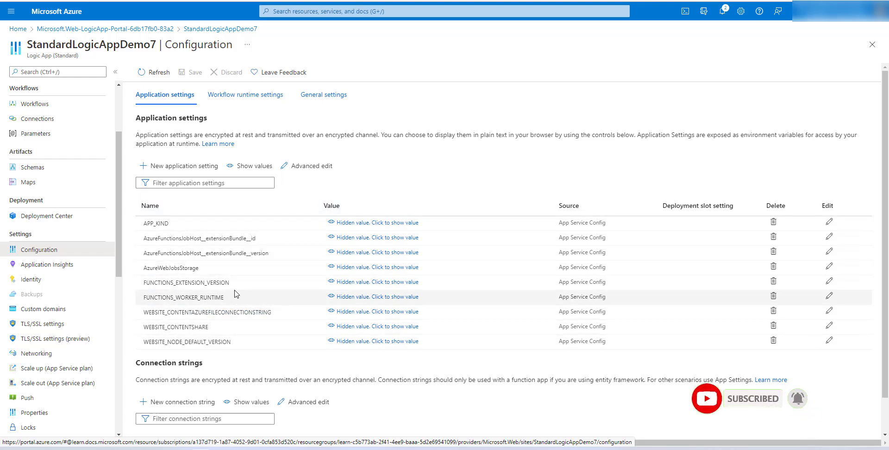
Open the logic app's Application Insights settings page
{"action": "left_click", "coordinate": [72, 266]}
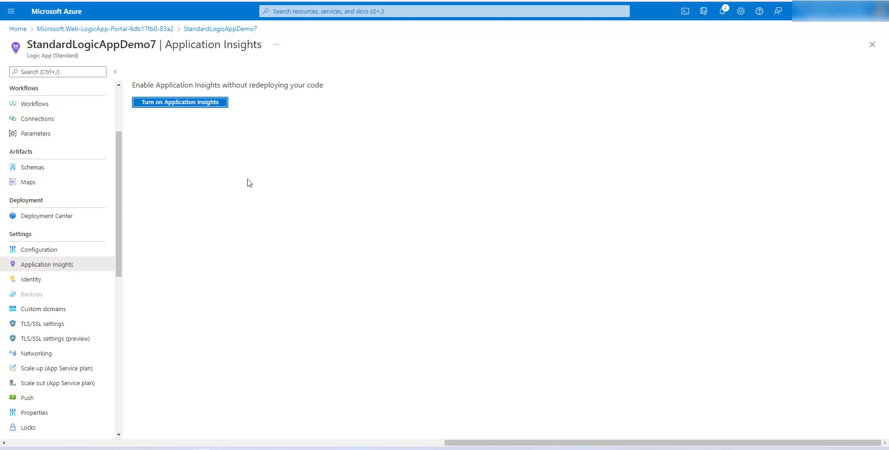
{"action": "left_click", "coordinate": [228, 180]}
Open the Advanced Tools page under Development Tools
{"action": "scroll", "coordinate": [76, 227], "scroll_direction": "down", "scroll_amount": 3}
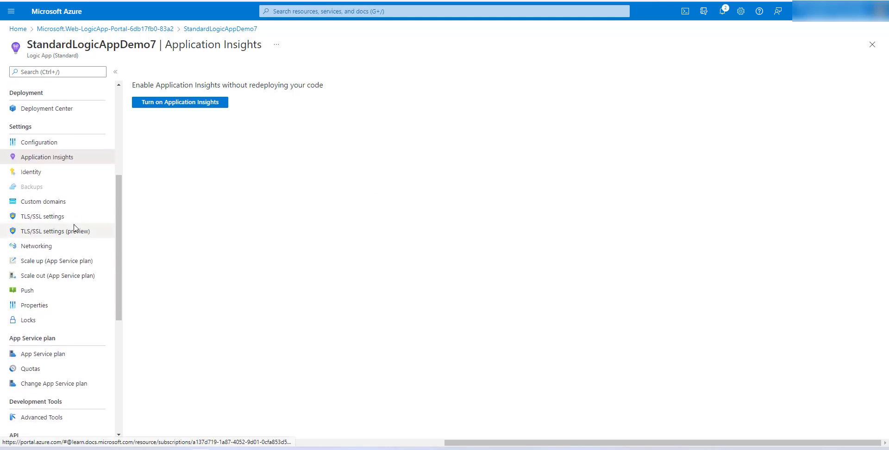
{"action": "scroll", "coordinate": [81, 206], "scroll_direction": "down", "scroll_amount": 1}
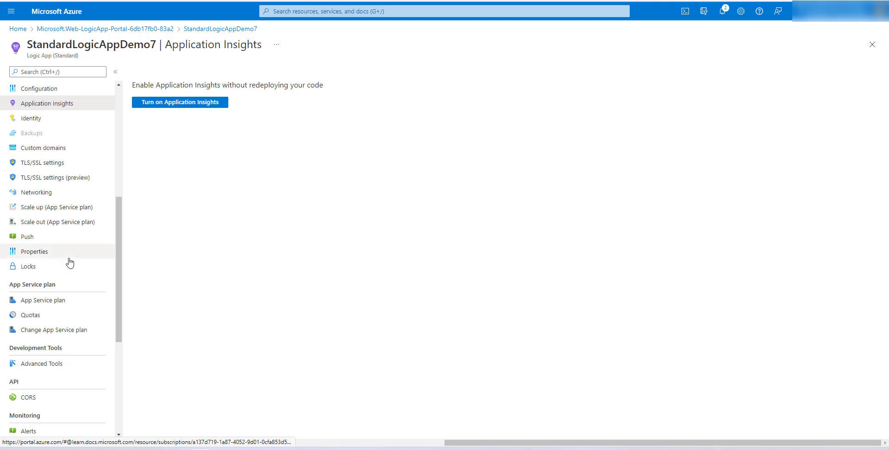
{"action": "scroll", "coordinate": [69, 264], "scroll_direction": "down", "scroll_amount": 1}
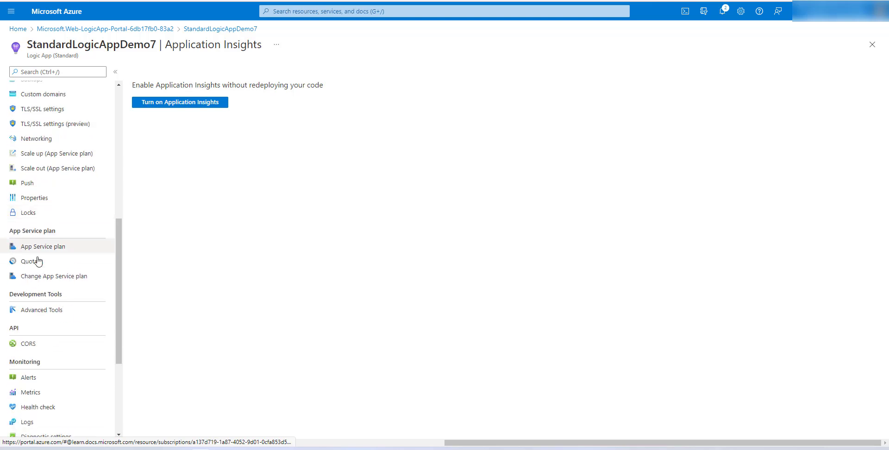
{"action": "left_click", "coordinate": [48, 315]}
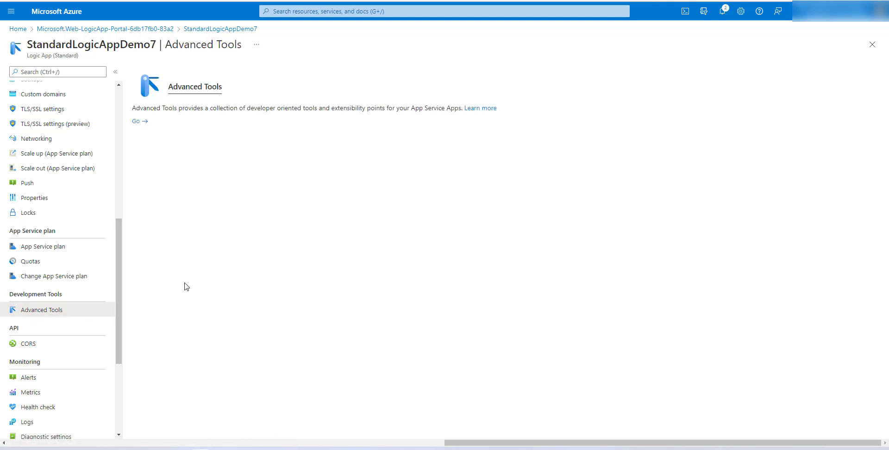
{"action": "scroll", "coordinate": [71, 270], "scroll_direction": "down", "scroll_amount": 3}
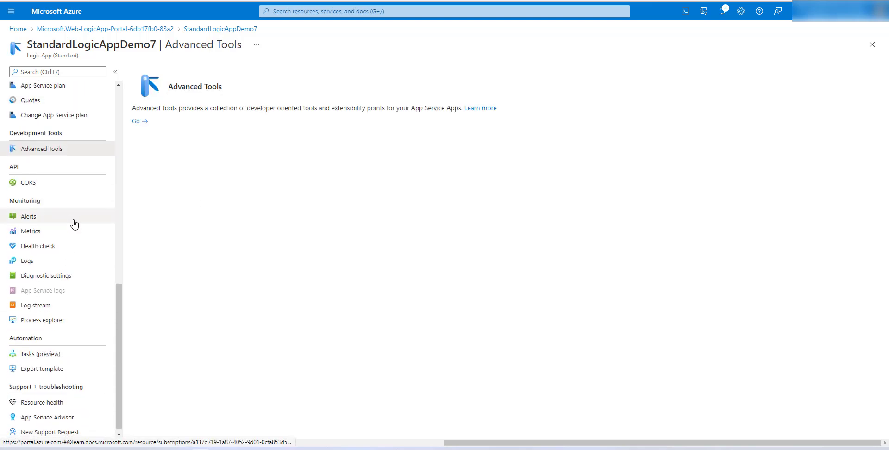
{"action": "scroll", "coordinate": [56, 287], "scroll_direction": "down", "scroll_amount": 1}
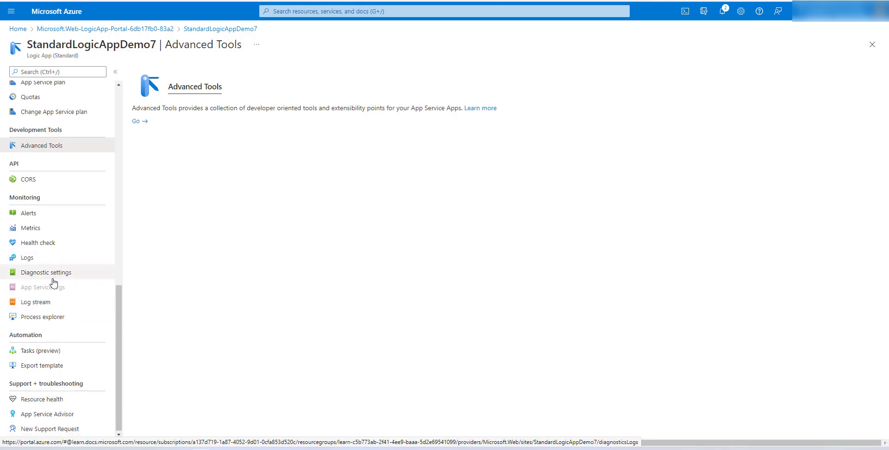
{"action": "scroll", "coordinate": [65, 319], "scroll_direction": "up", "scroll_amount": 8}
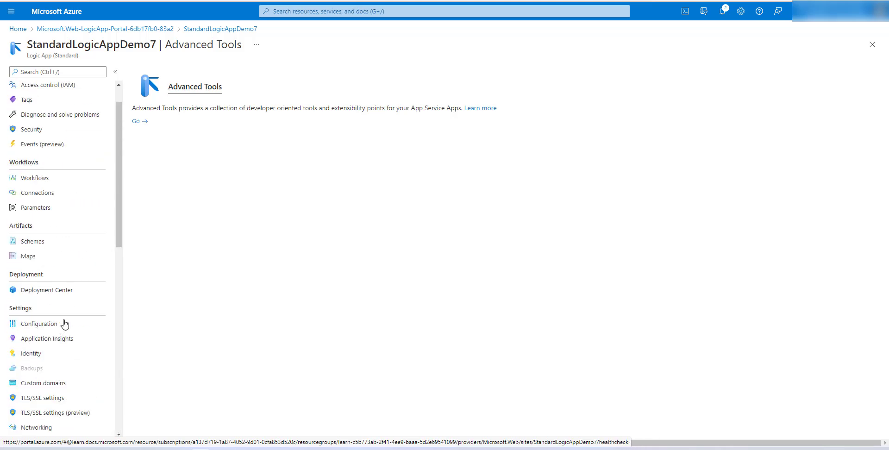